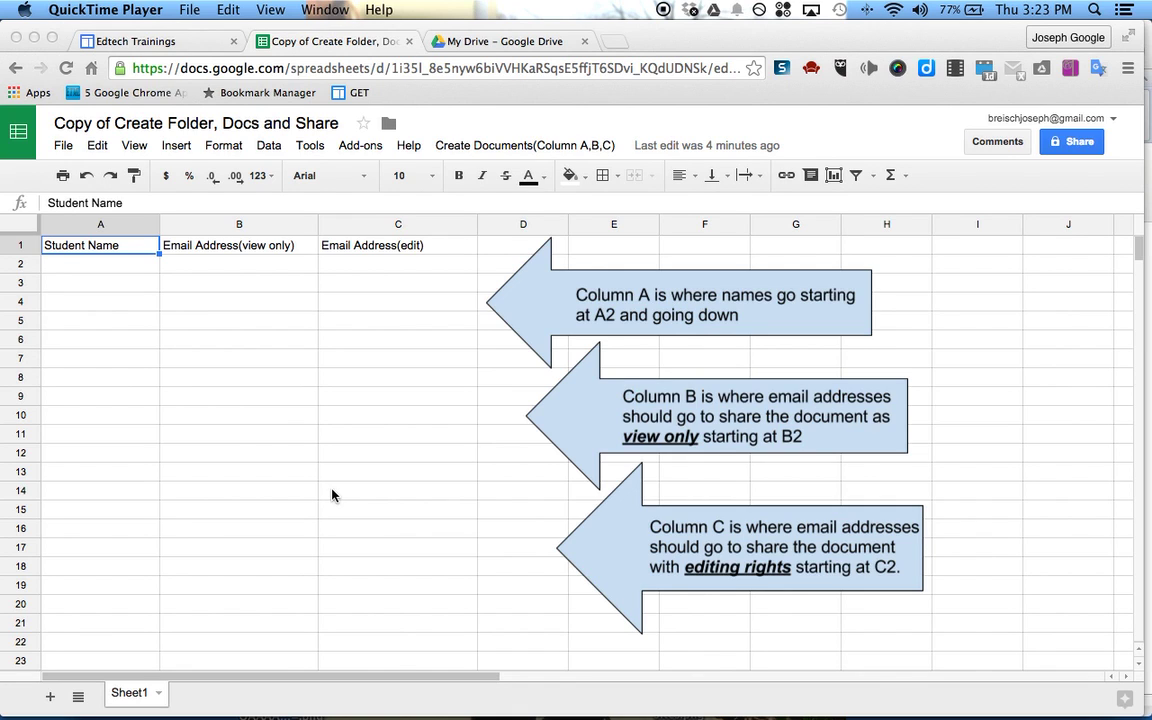
Look up the Google Scripts page on the Edtech Trainings site, then return to the spreadsheet template
{"action": "left_click", "coordinate": [105, 267]}
{"action": "left_click", "coordinate": [174, 268]}
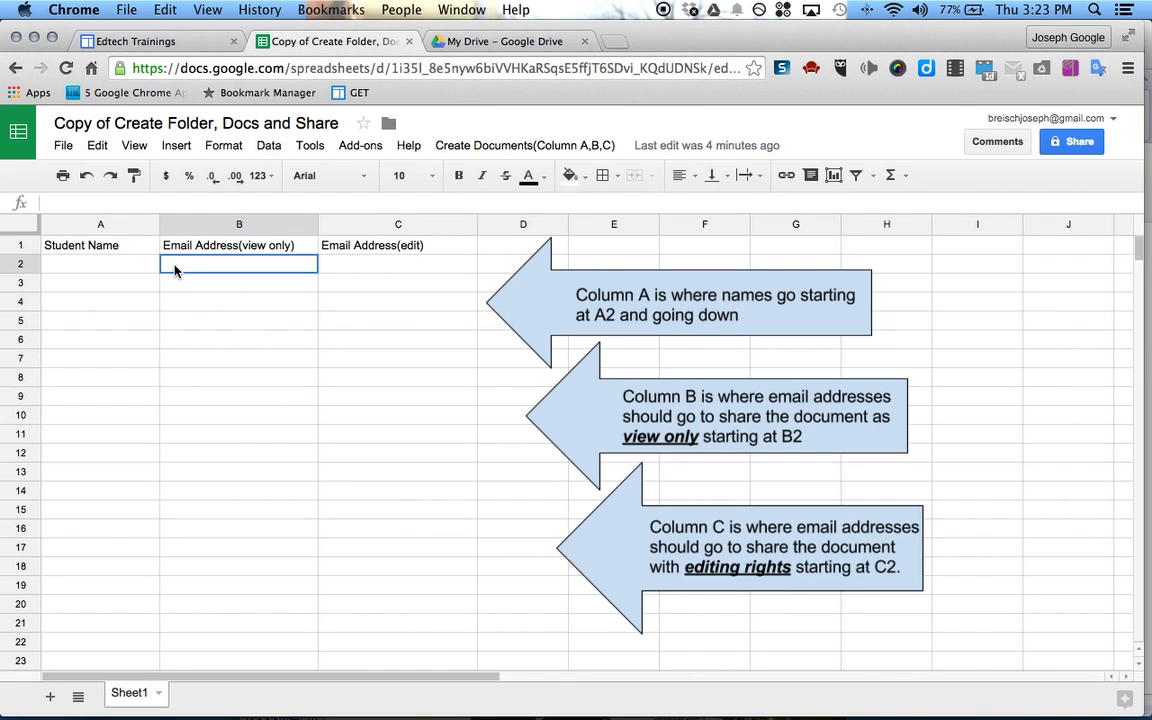
{"action": "left_click", "coordinate": [131, 42]}
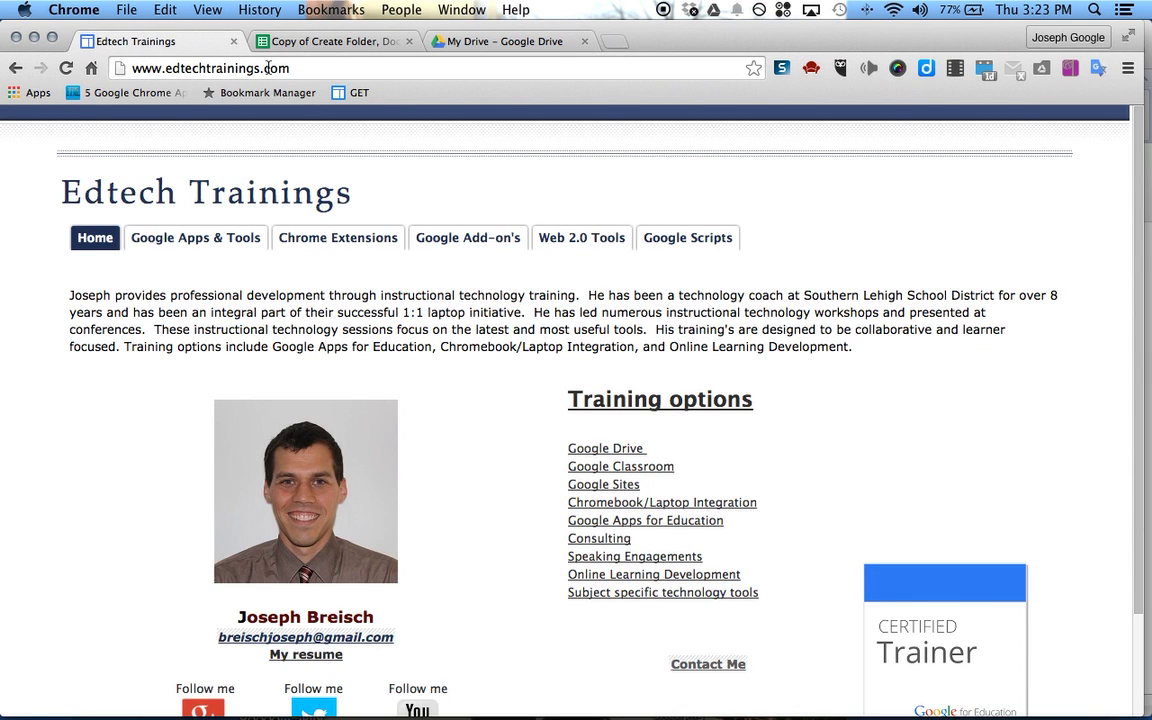
{"action": "left_click", "coordinate": [705, 246]}
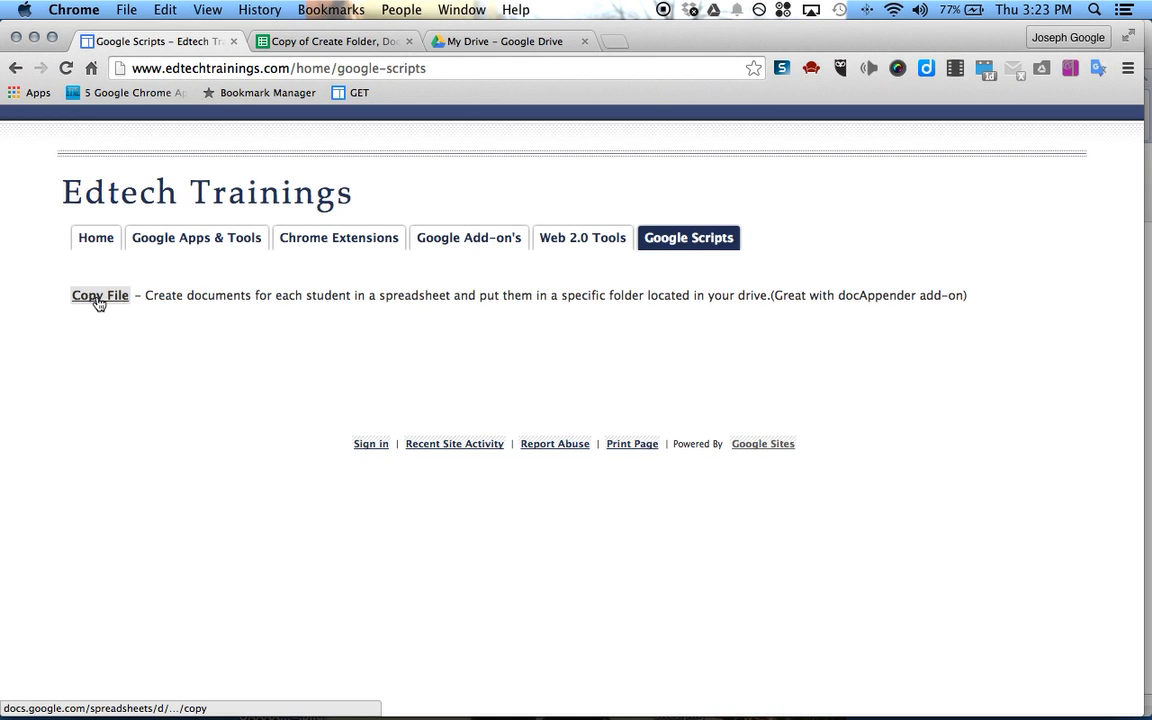
{"action": "left_click", "coordinate": [303, 41]}
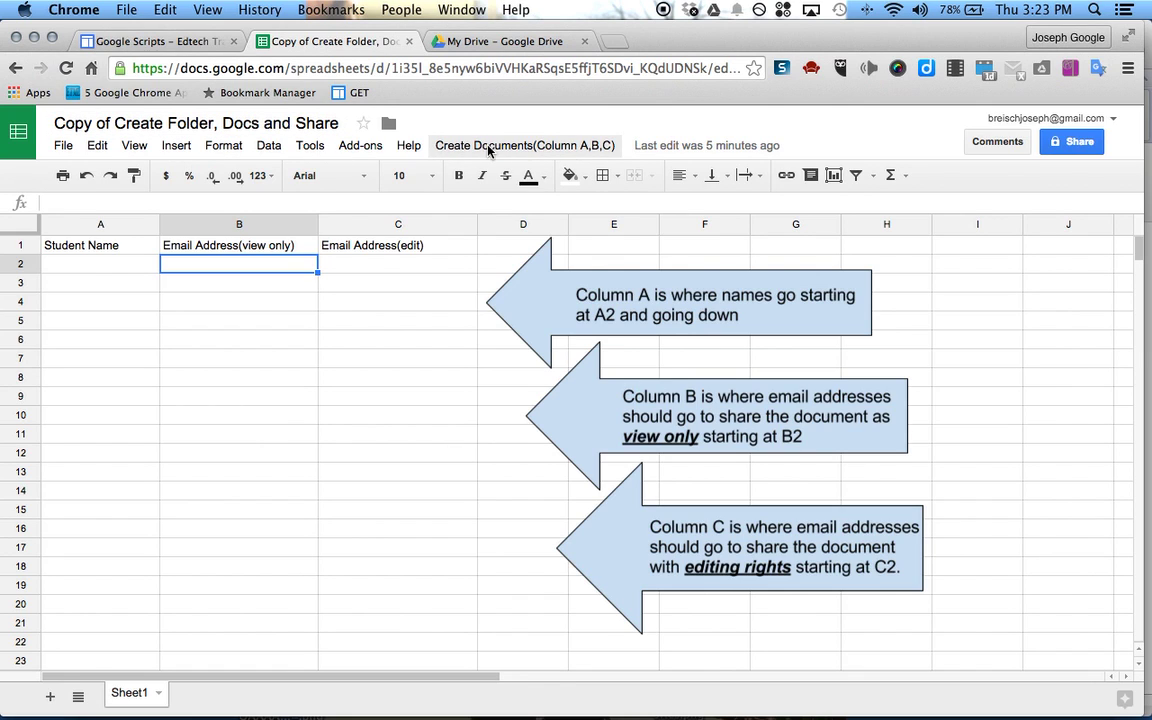
Enter the first two student names in cells A2 and A3
{"action": "left_click", "coordinate": [98, 266]}
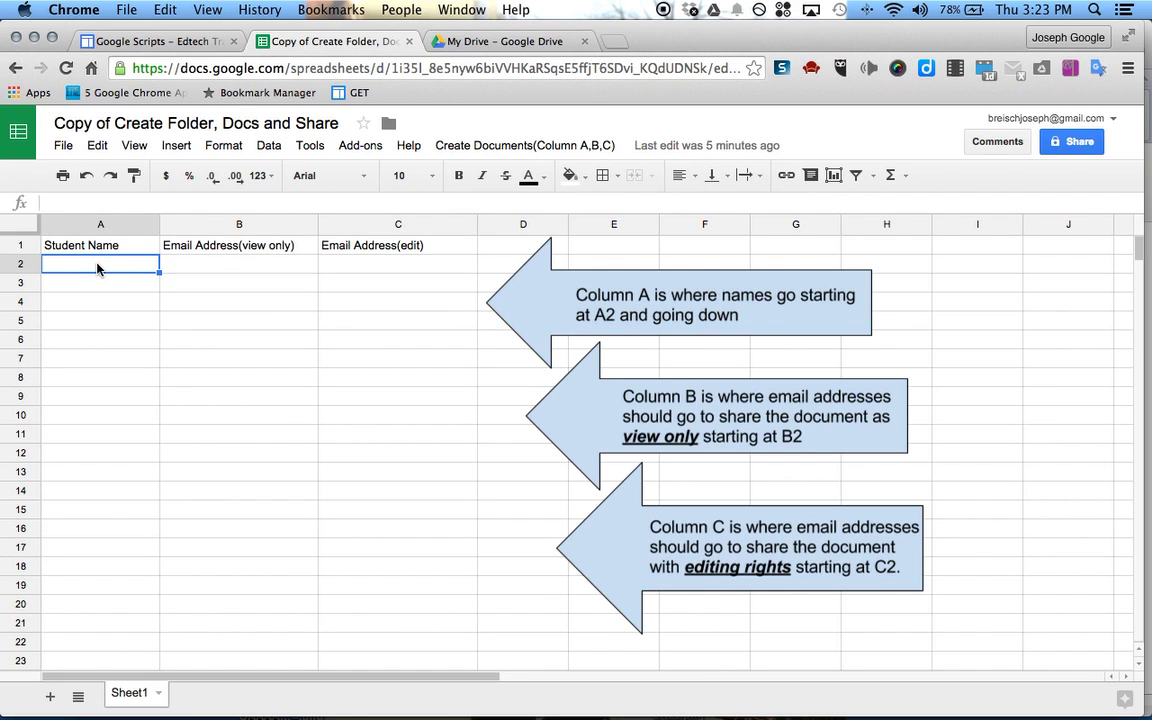
{"action": "type", "text": "Joe"}
{"action": "key", "text": "Tab"}
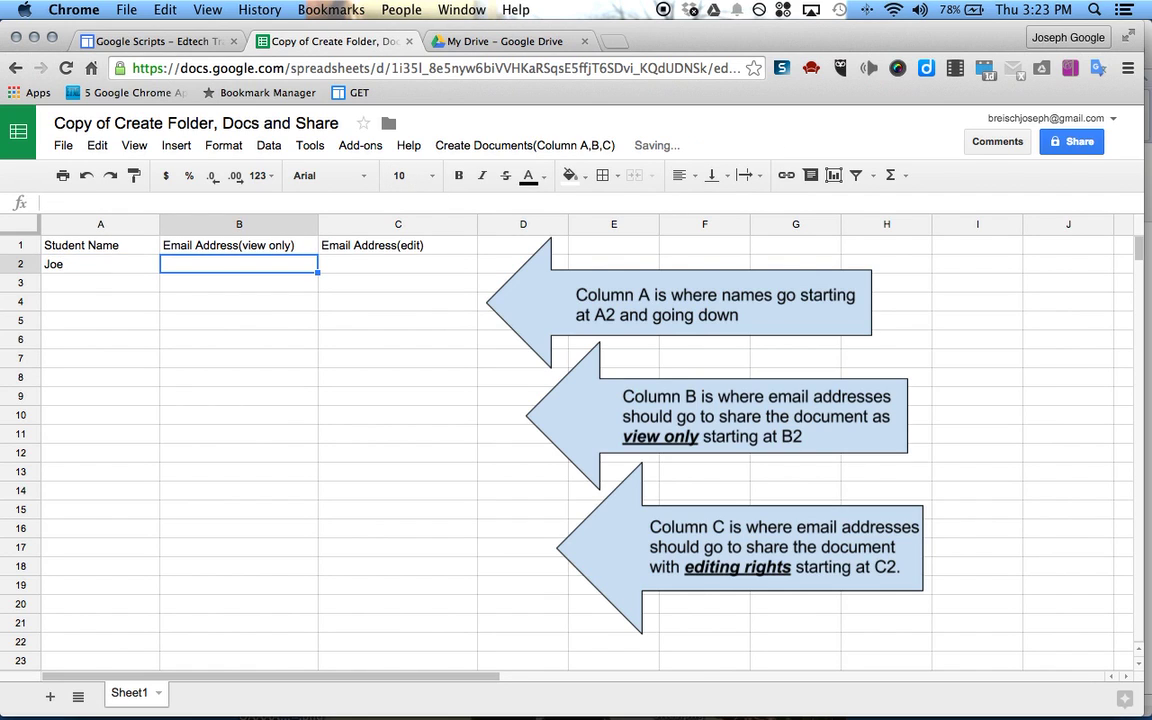
{"action": "left_click", "coordinate": [72, 283]}
{"action": "left_click", "coordinate": [85, 262]}
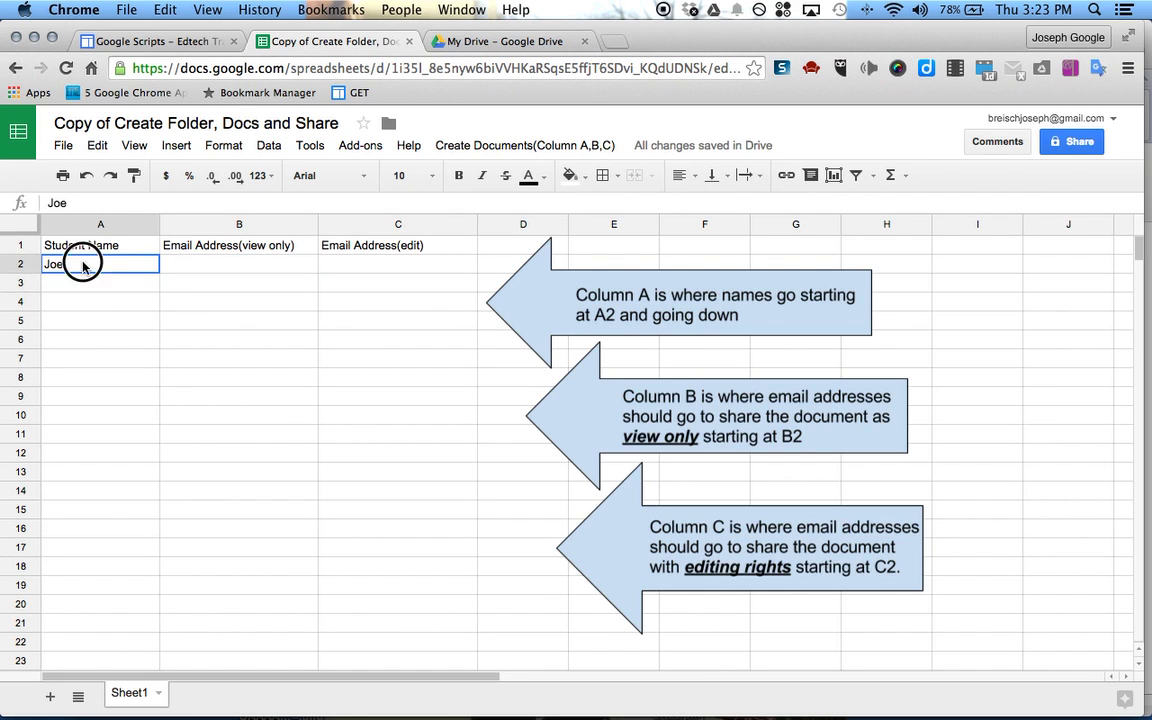
{"action": "left_click", "coordinate": [77, 284]}
{"action": "left_click", "coordinate": [74, 305]}
{"action": "left_click", "coordinate": [77, 285]}
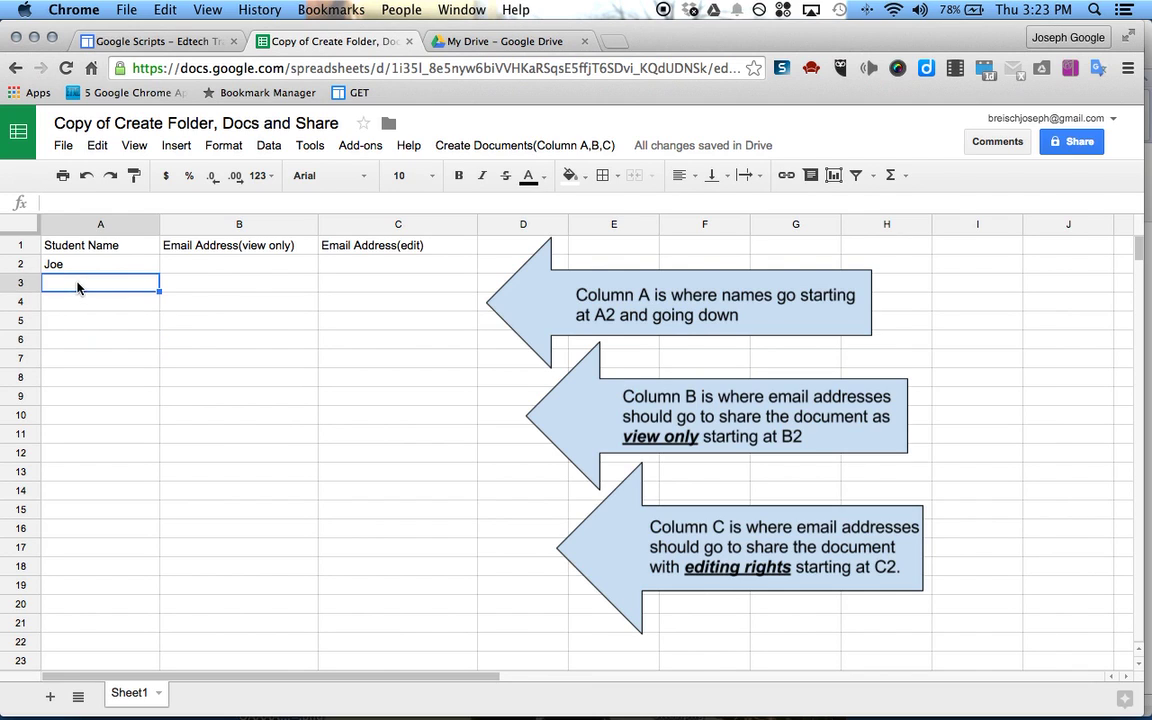
{"action": "type", "text": "Mic"}
{"action": "type", "text": "e"}
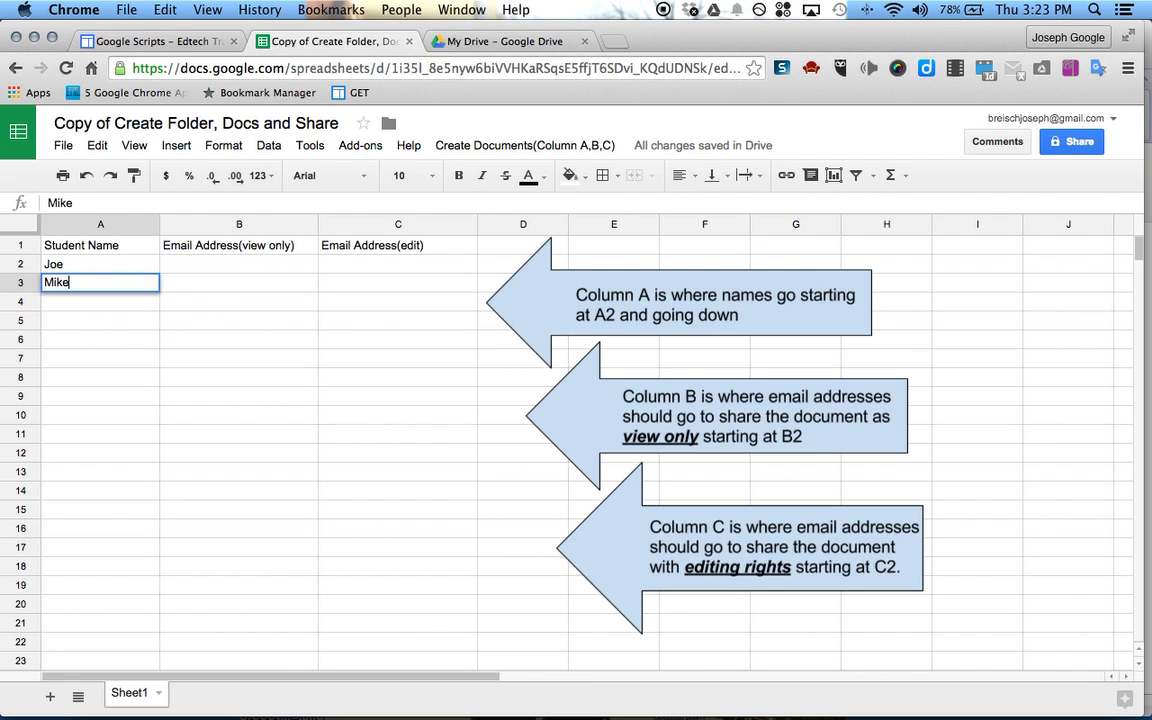
{"action": "left_click", "coordinate": [103, 303]}
Enter three more student names in cells A4 through A6
{"action": "type", "text": "Corry"}
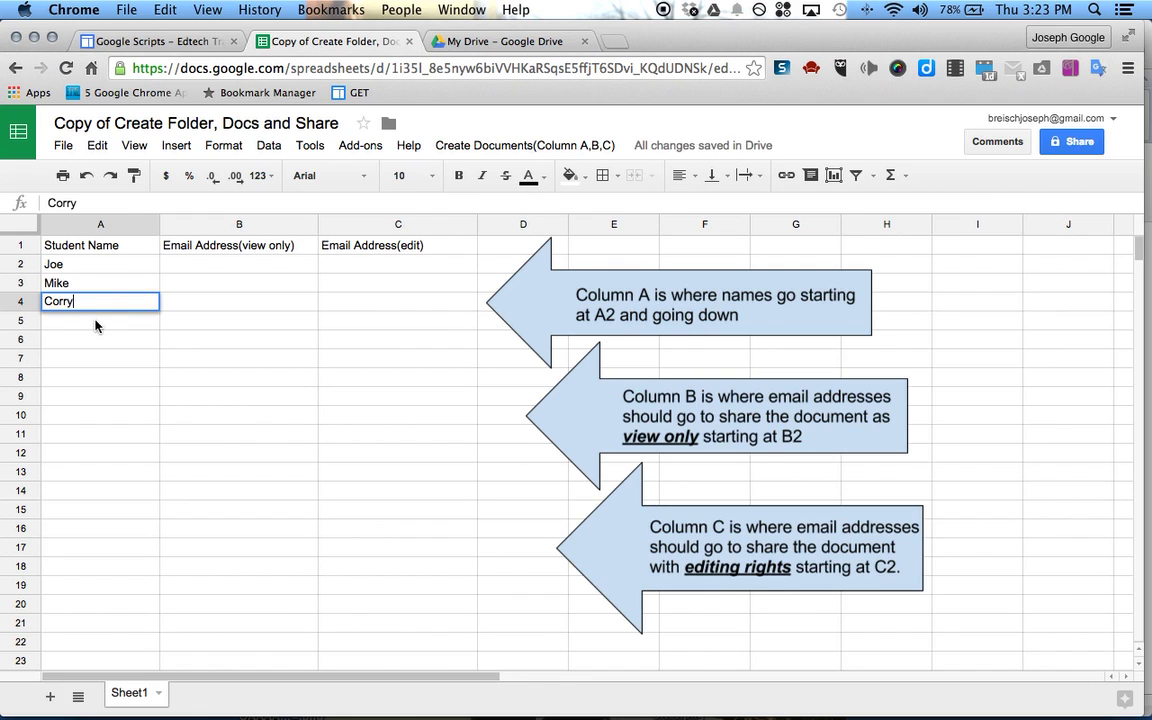
{"action": "left_click", "coordinate": [95, 321]}
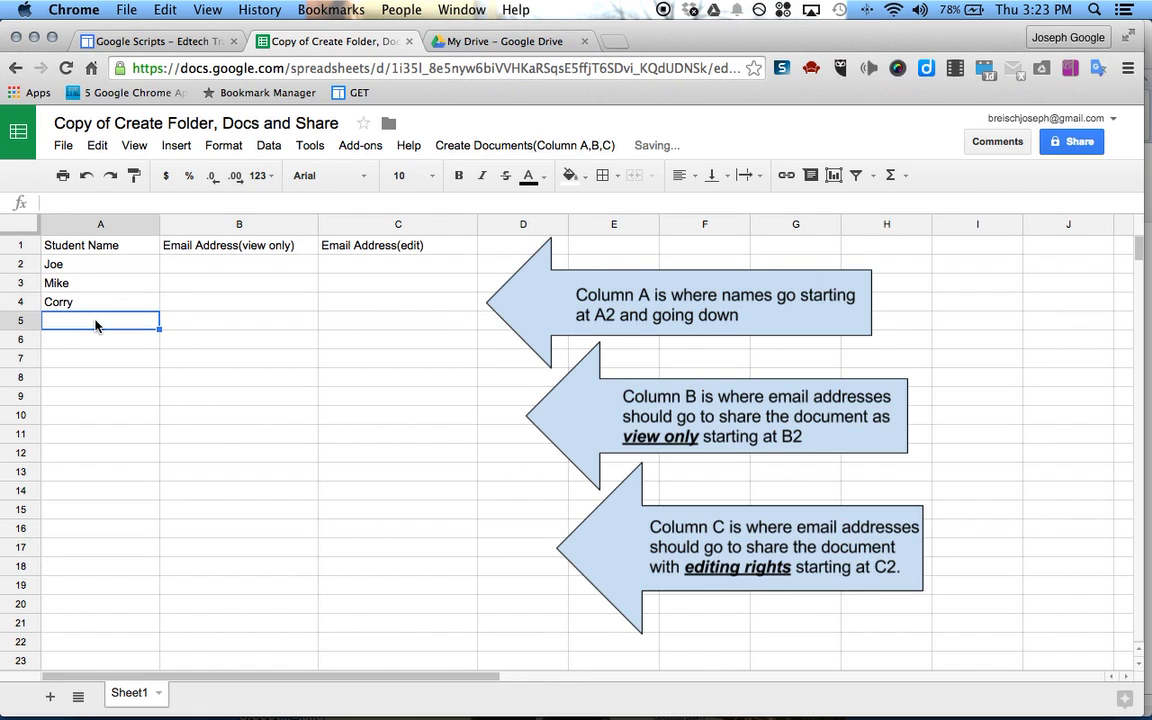
{"action": "type", "text": "Carol"}
{"action": "left_click", "coordinate": [86, 338]}
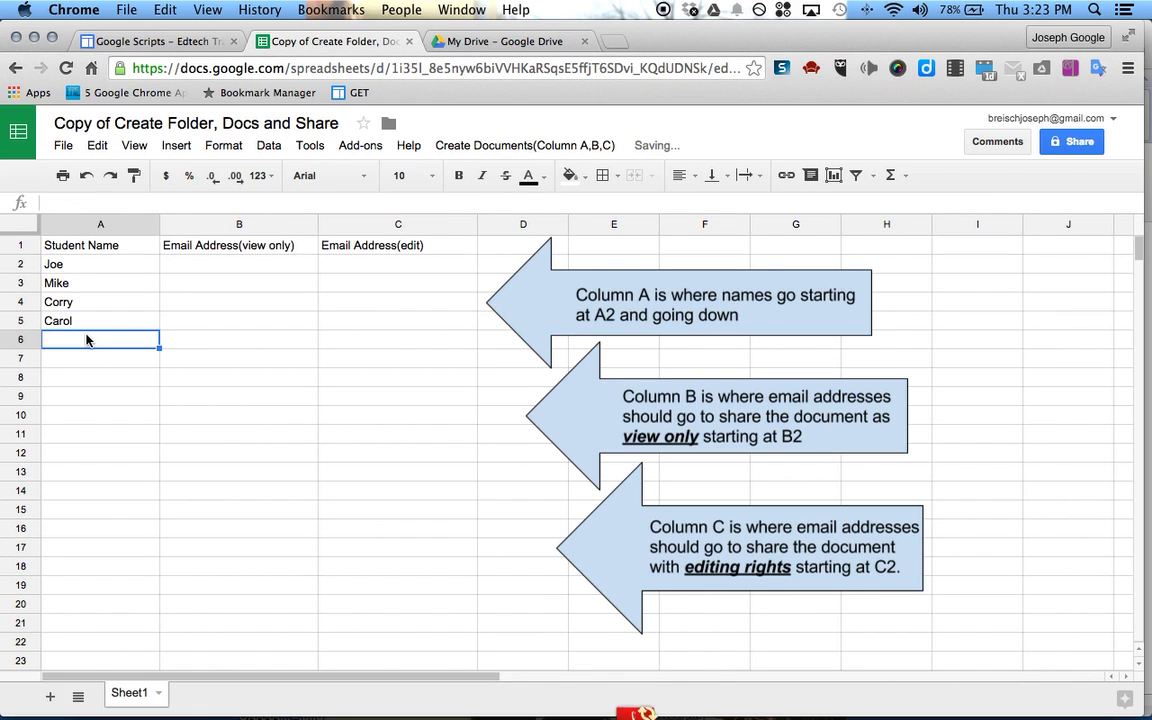
{"action": "type", "text": "Tina"}
{"action": "left_click", "coordinate": [190, 313]}
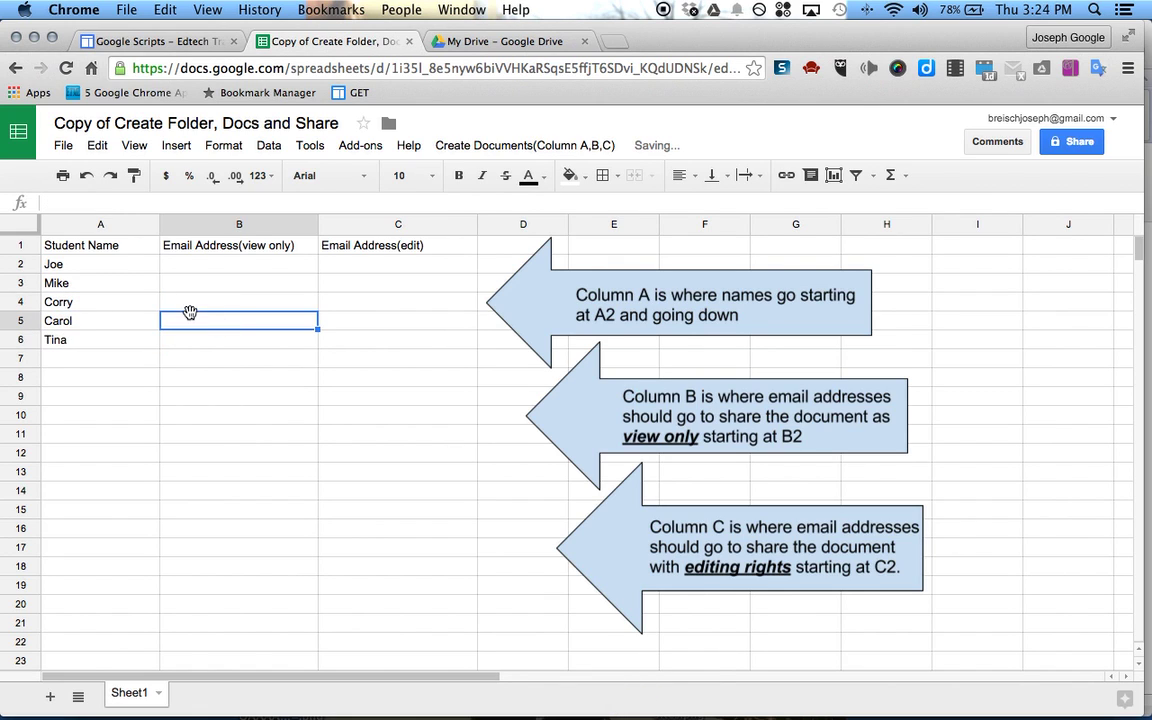
Enter view-only email addresses for the first two students in B2 and B3
{"action": "left_click", "coordinate": [215, 262]}
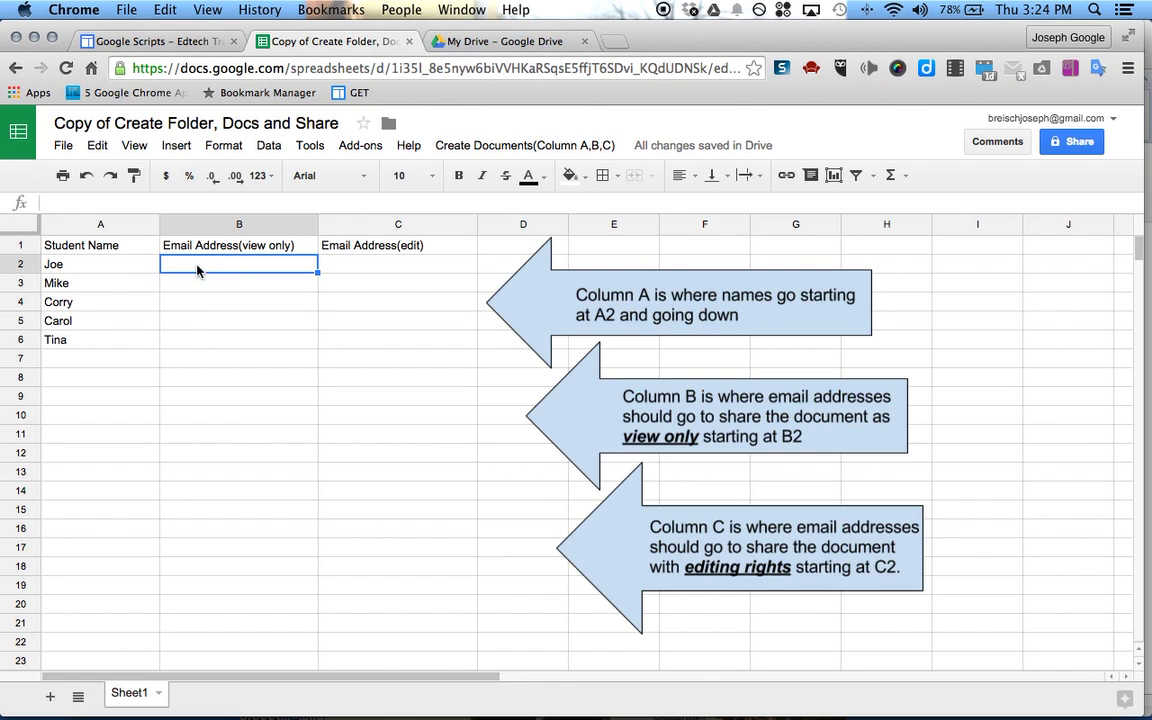
{"action": "left_click", "coordinate": [67, 264]}
{"action": "left_click", "coordinate": [212, 265]}
{"action": "left_click", "coordinate": [361, 266]}
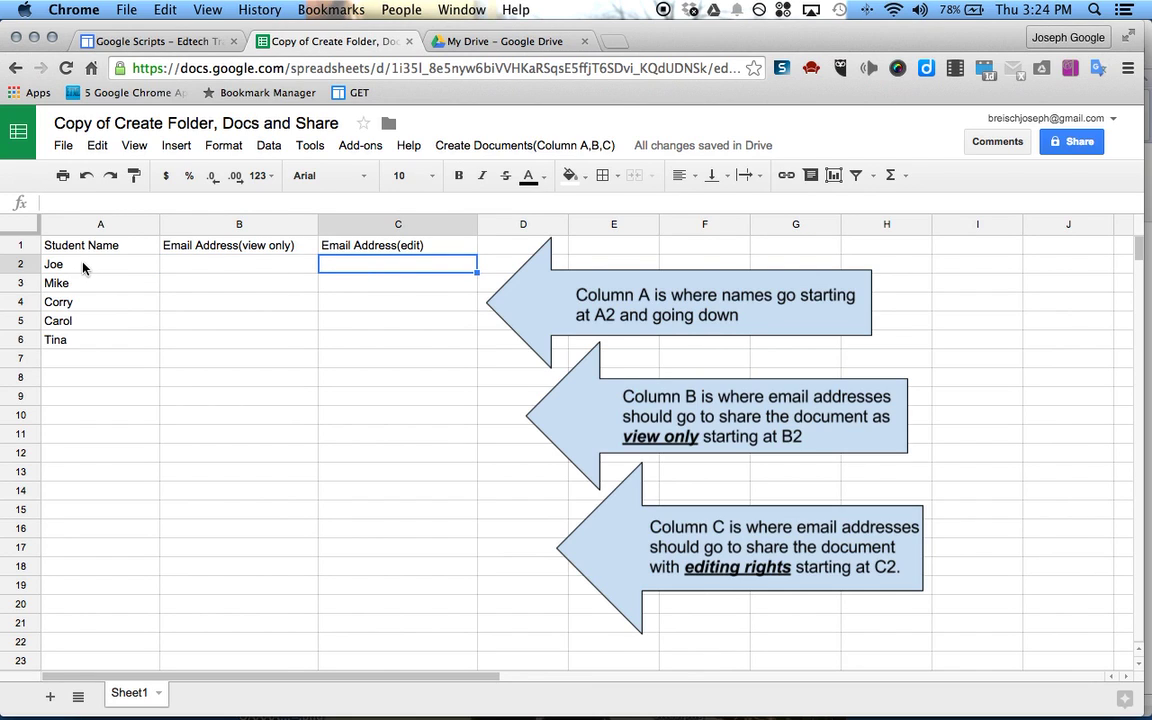
{"action": "left_click", "coordinate": [212, 265]}
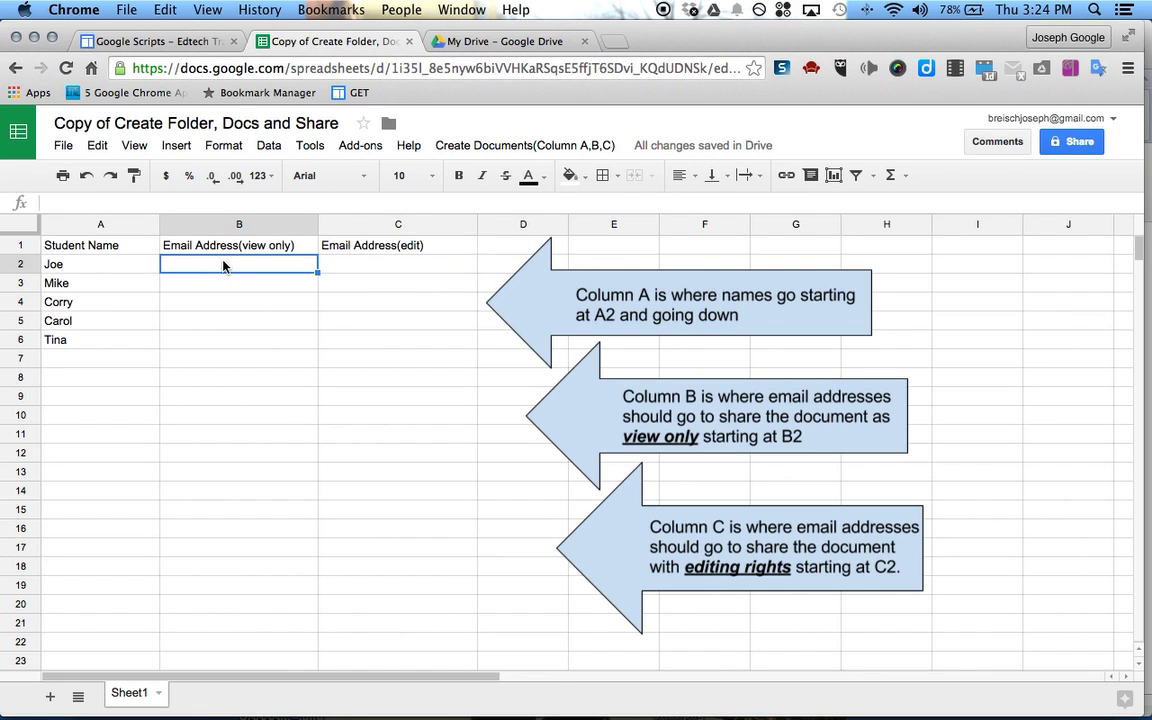
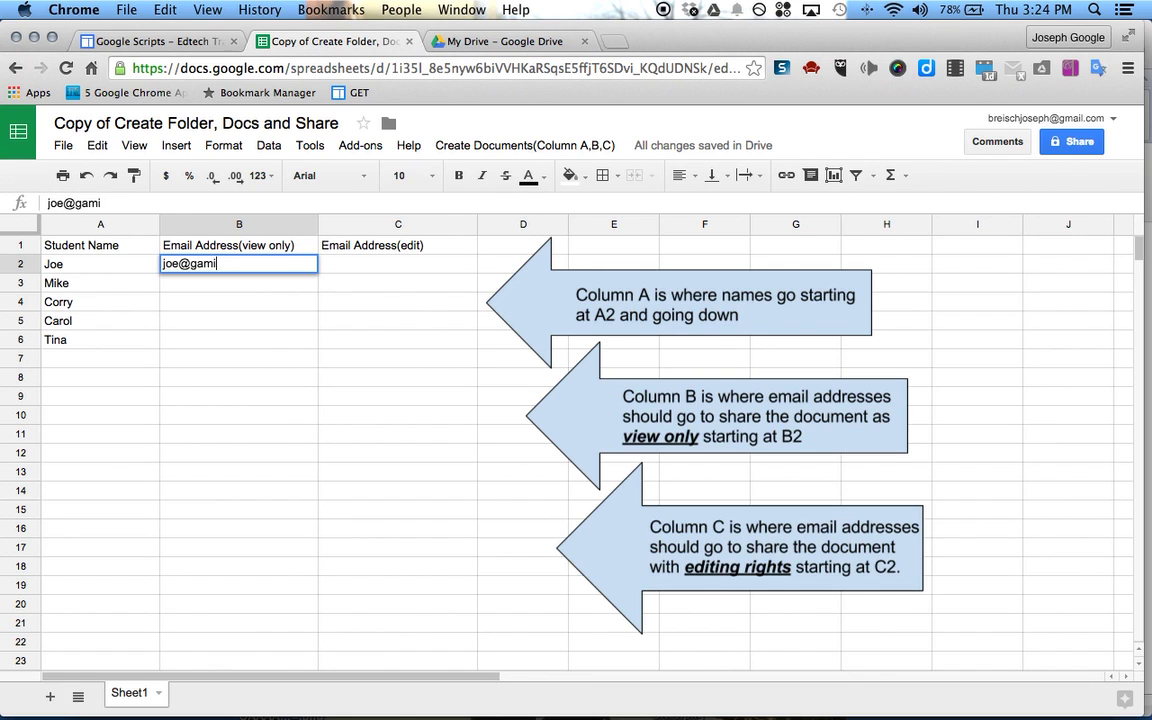
{"action": "key", "text": "Return"}
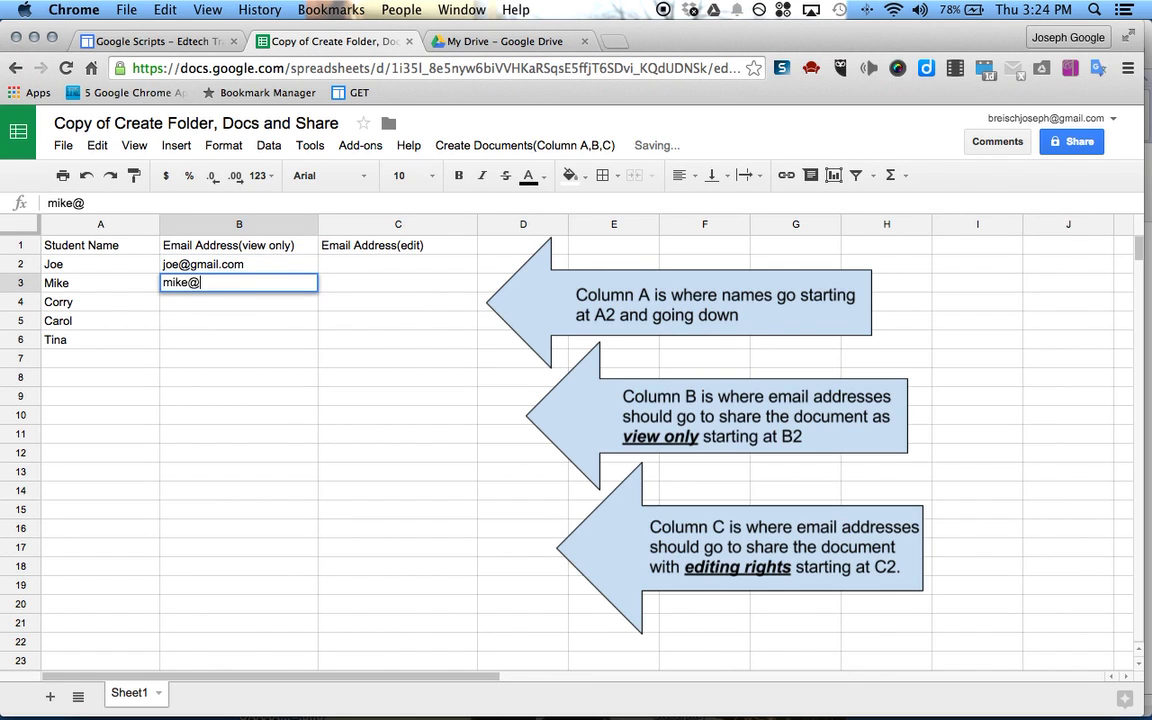
{"action": "key", "text": "Return"}
{"action": "key", "text": "Return"}
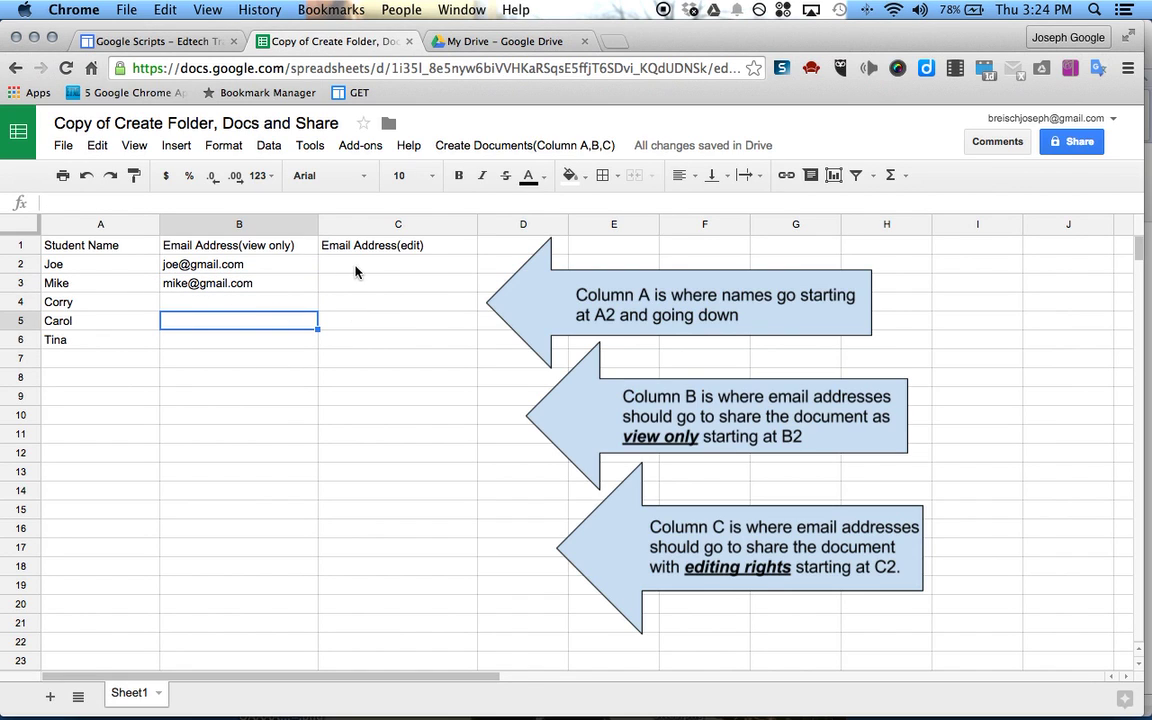
Run Create Docs for Students, authorize its Drive access, and name the folder 'Test'
{"action": "left_click", "coordinate": [450, 147]}
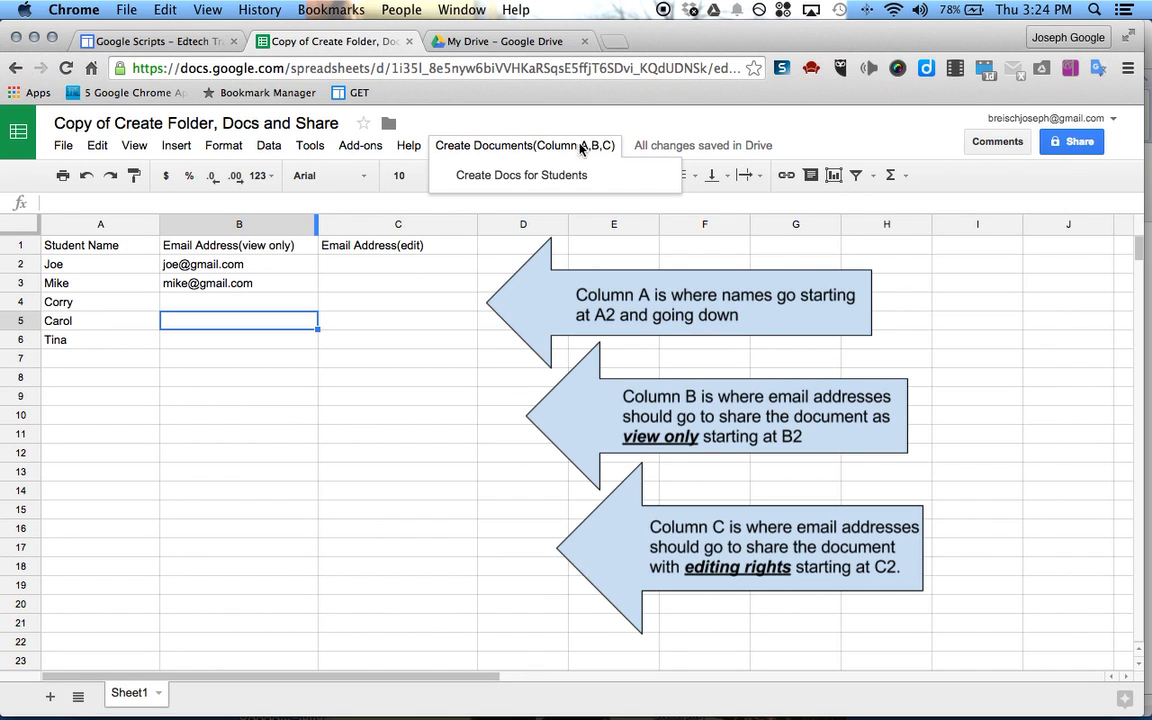
{"action": "left_click", "coordinate": [507, 177]}
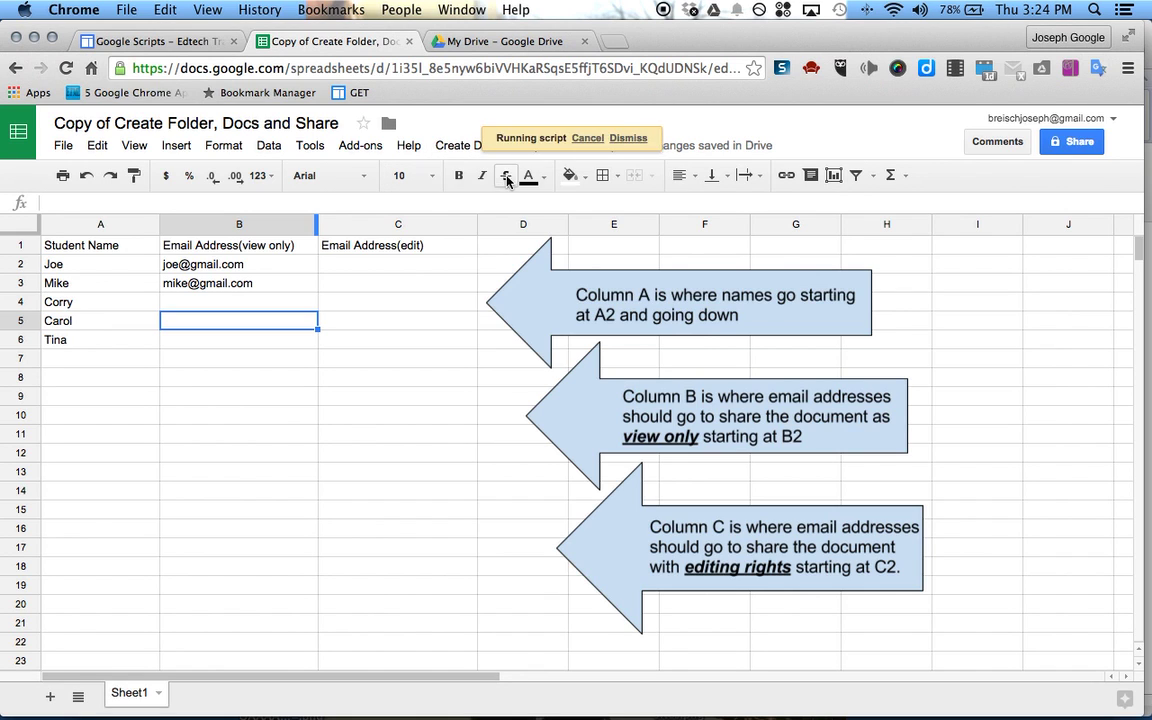
{"action": "left_click", "coordinate": [530, 466]}
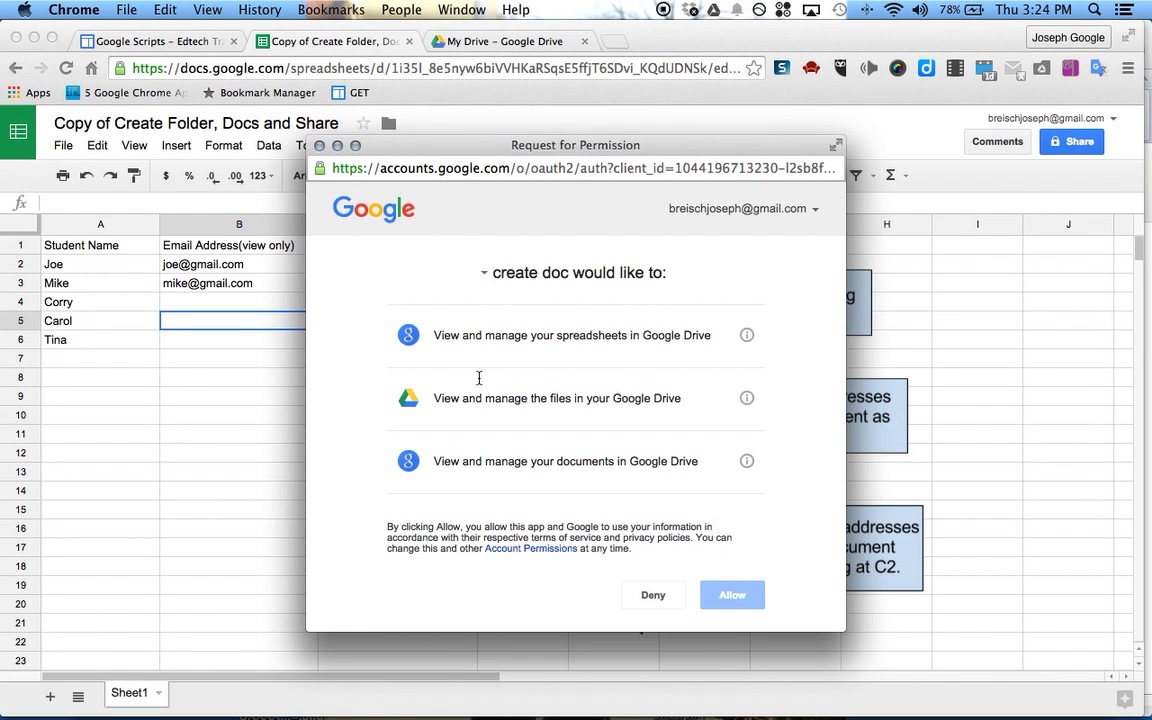
{"action": "left_click", "coordinate": [741, 600]}
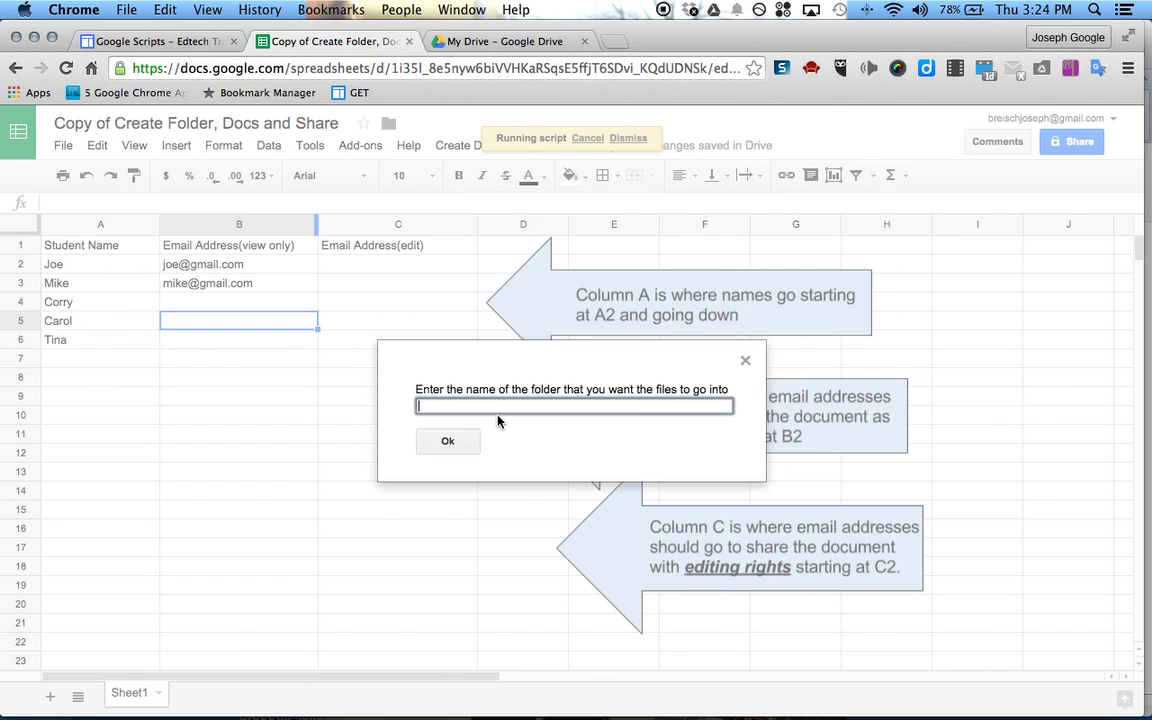
{"action": "type", "text": "Test"}
{"action": "left_click", "coordinate": [448, 443]}
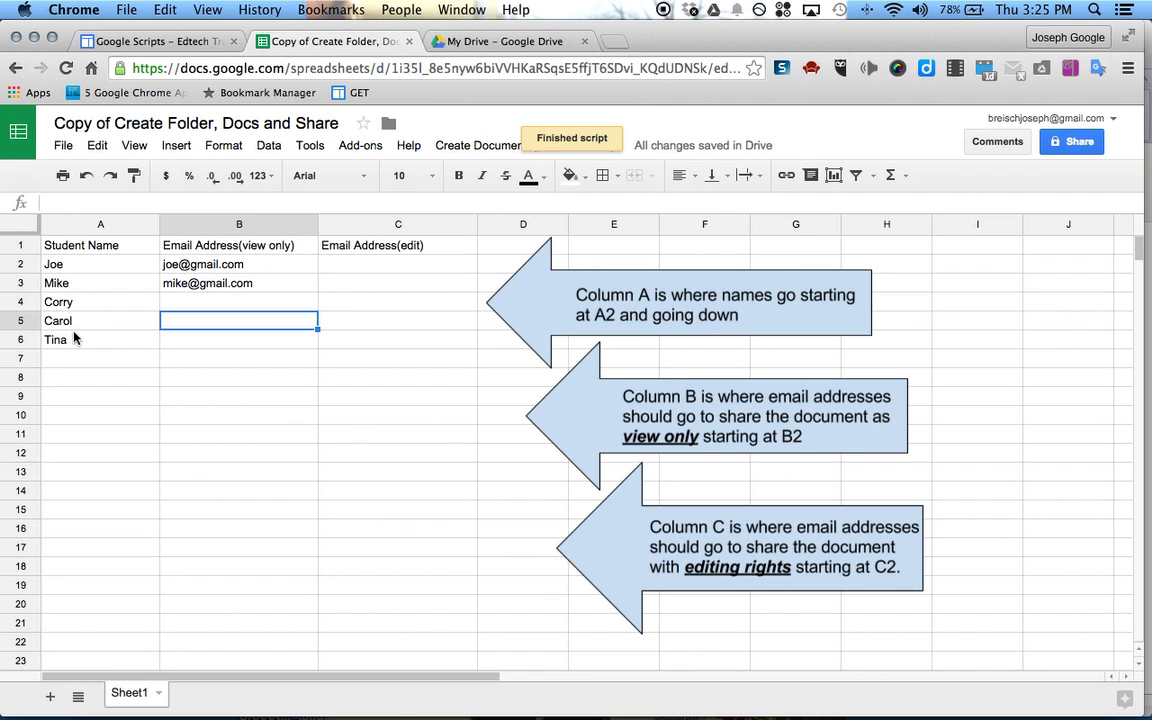
Open the Test folder in Drive and create a new Google Form via NEW > More
{"action": "left_click", "coordinate": [510, 42]}
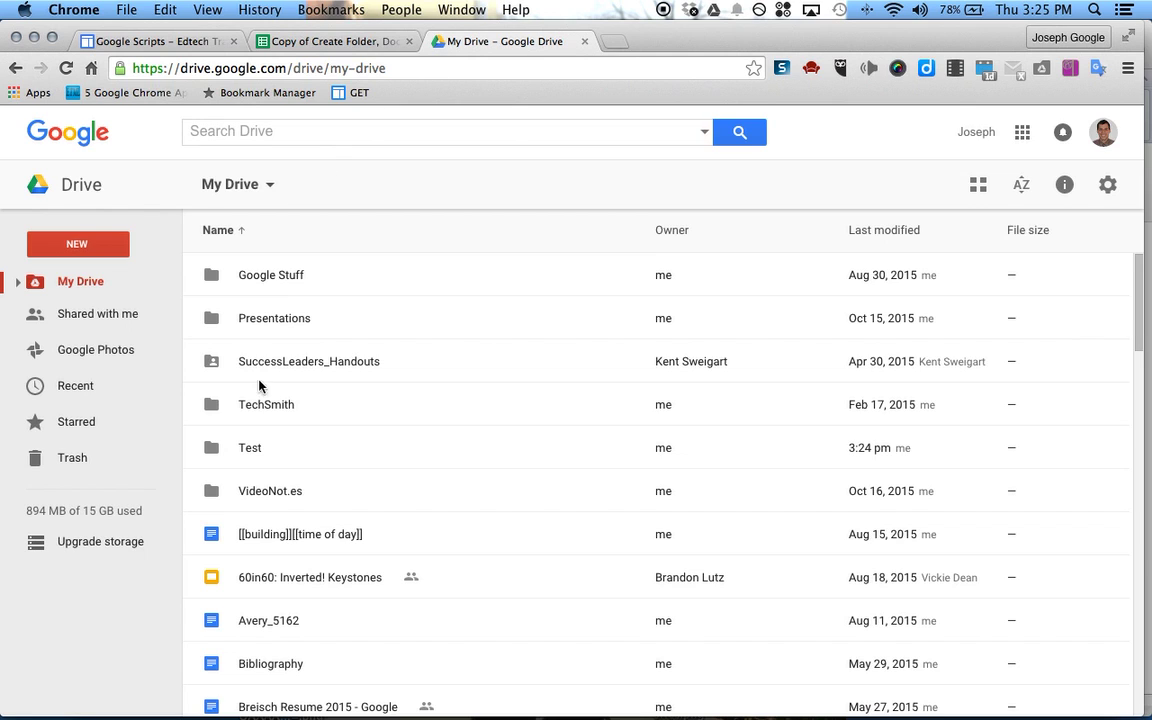
{"action": "double_click", "coordinate": [250, 450]}
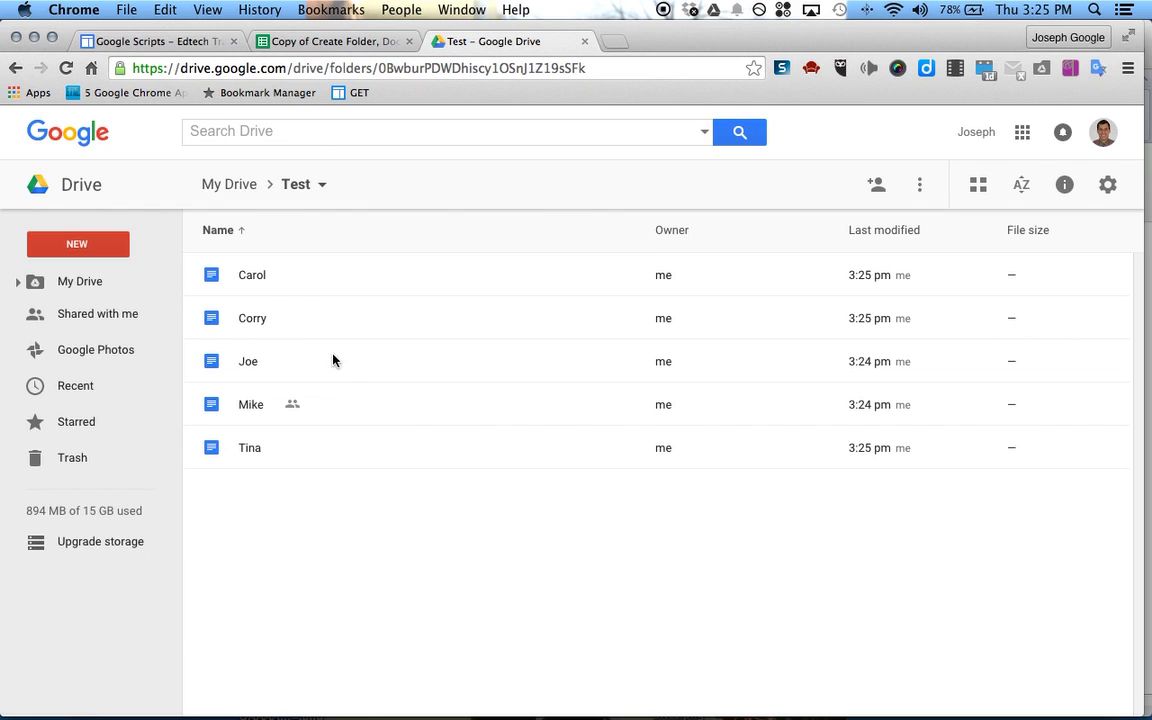
{"action": "left_click", "coordinate": [266, 522]}
{"action": "left_click", "coordinate": [77, 247]}
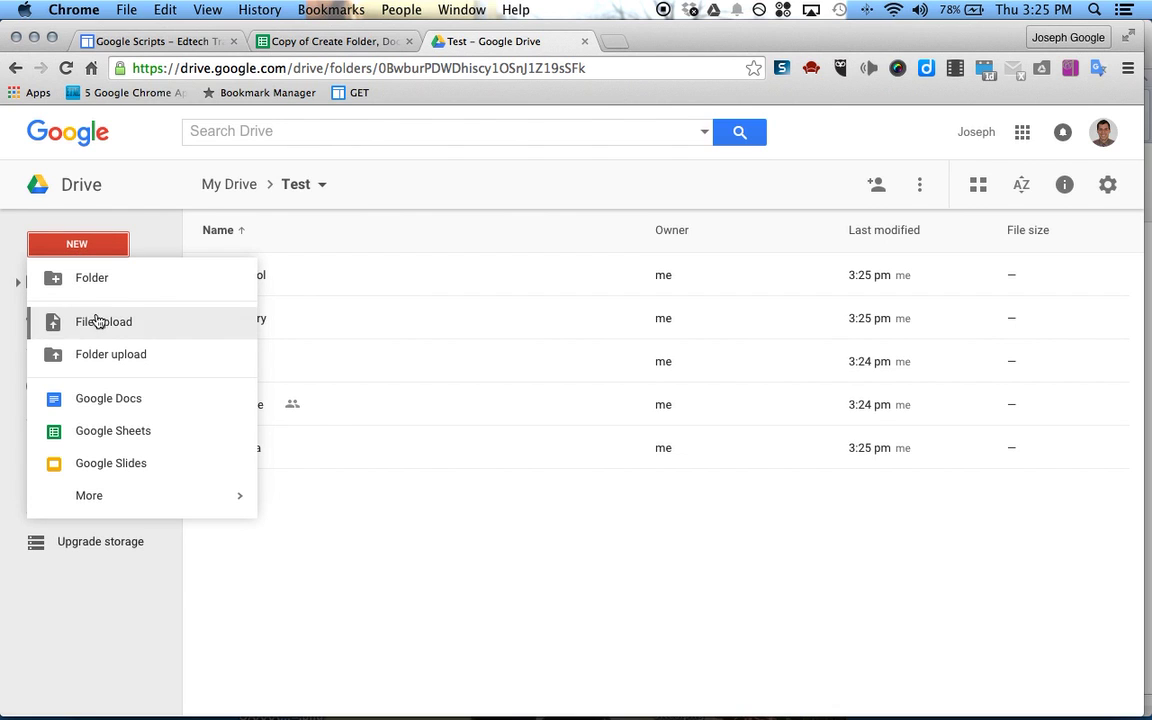
{"action": "mouse_move", "coordinate": [116, 496]}
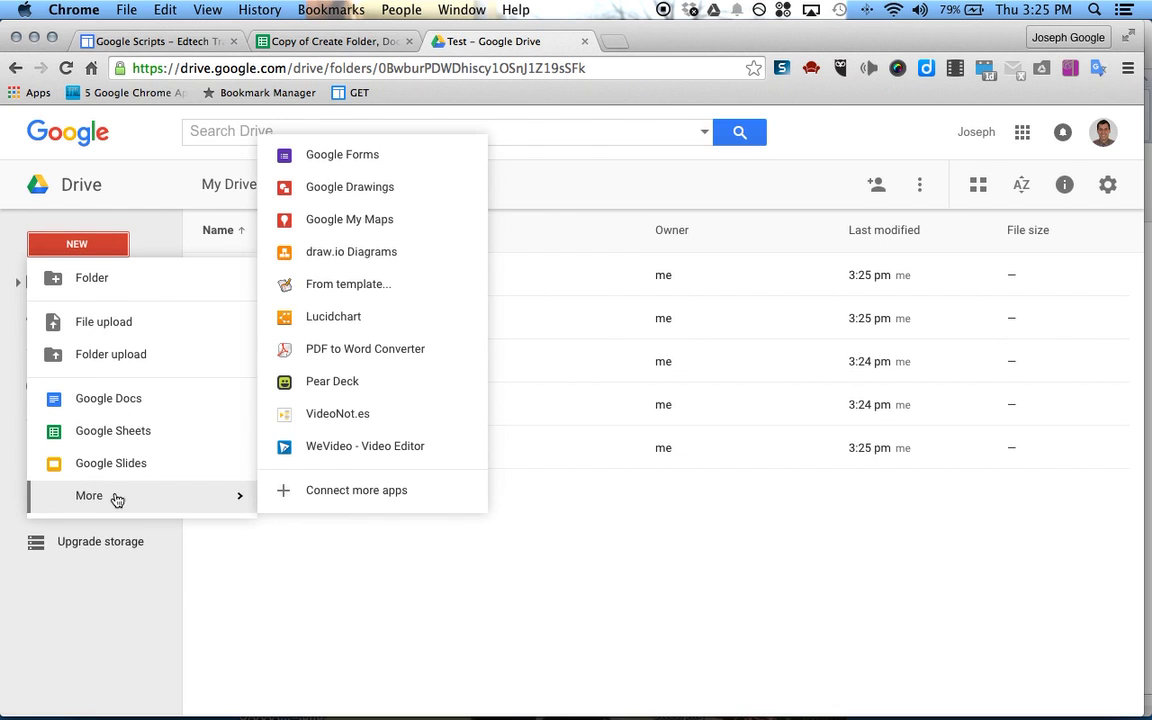
{"action": "left_click", "coordinate": [303, 160]}
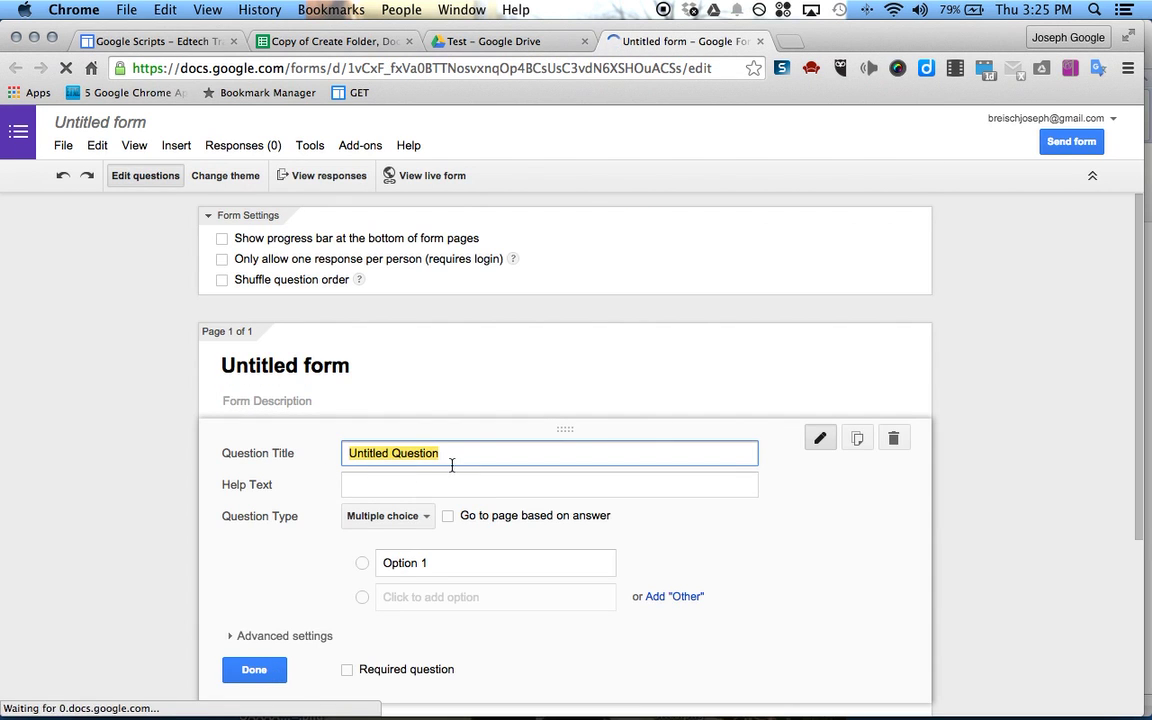
Title the first question 'name' and make it a Choose from a list item
{"action": "type", "text": "name"}
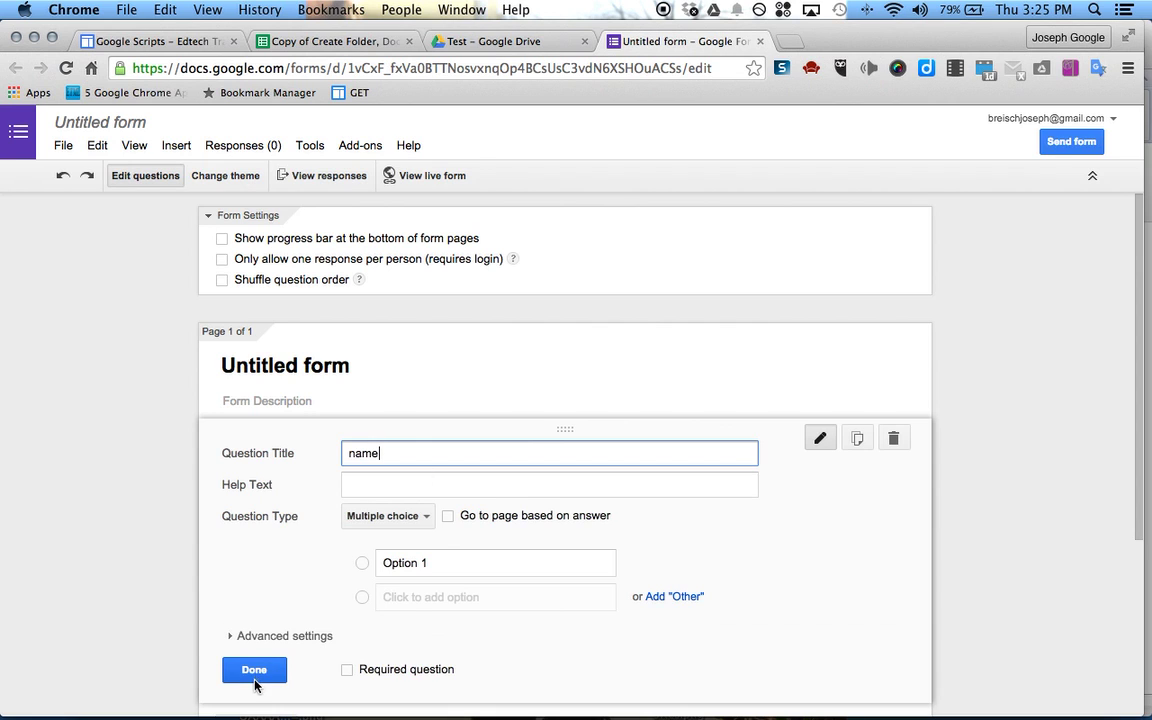
{"action": "left_click", "coordinate": [256, 670]}
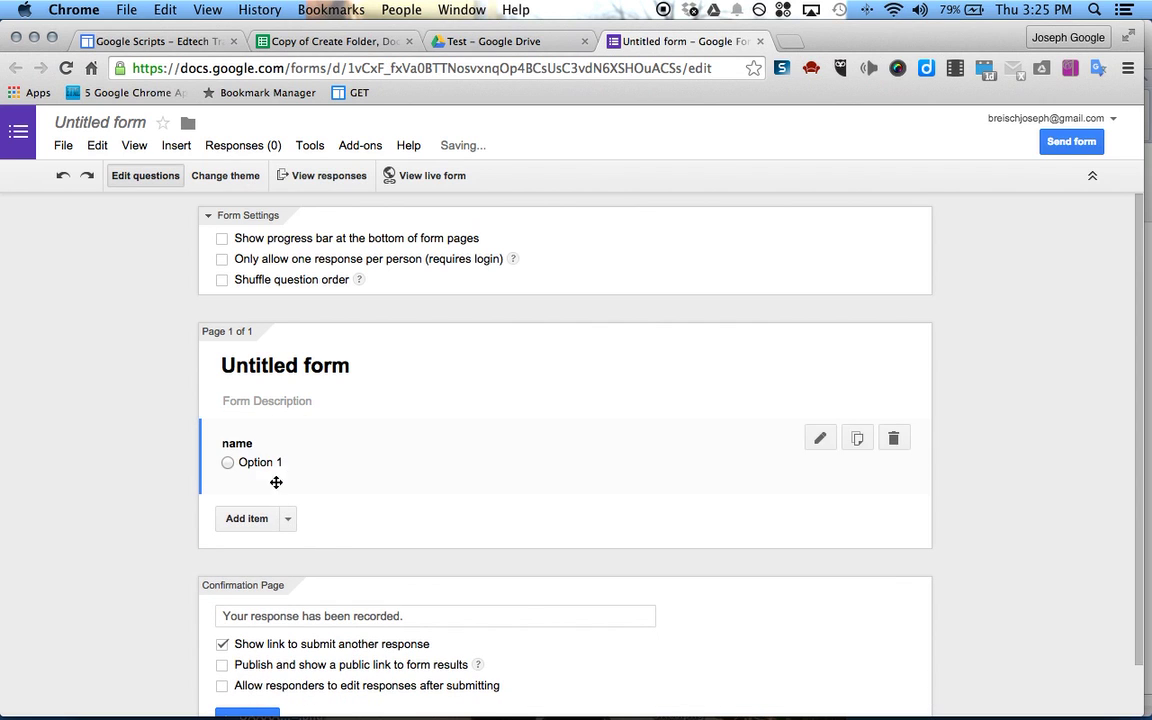
{"action": "left_click", "coordinate": [820, 437]}
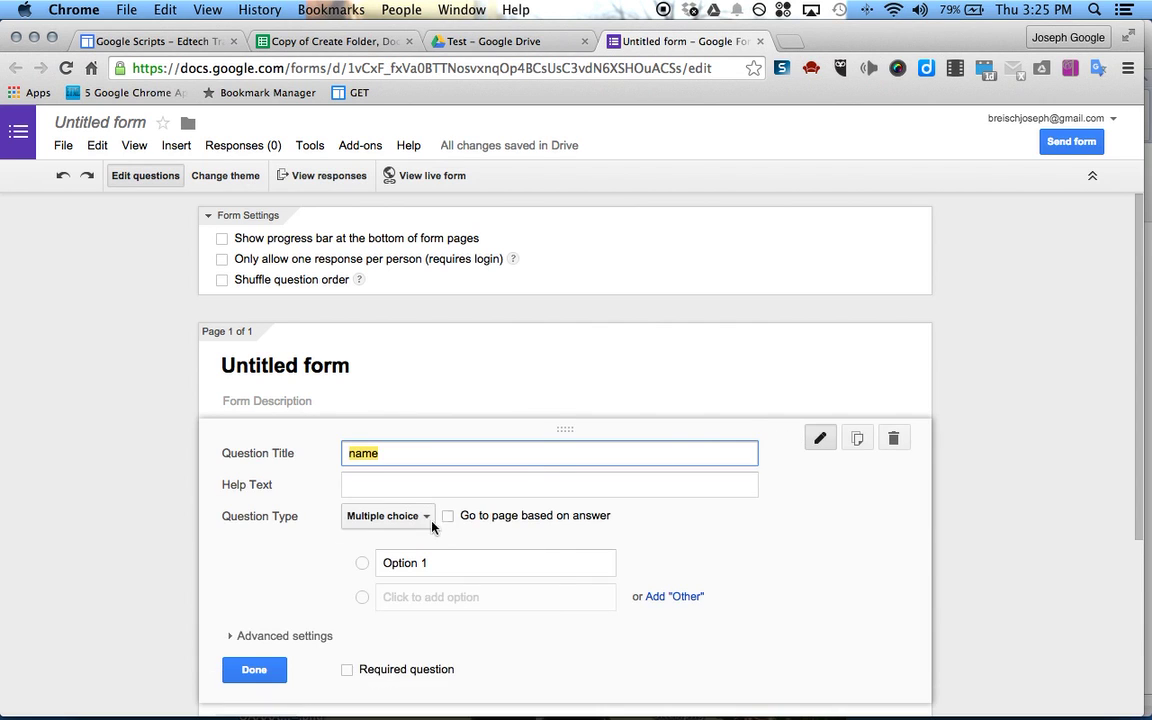
{"action": "left_click", "coordinate": [414, 522]}
{"action": "left_click", "coordinate": [412, 566]}
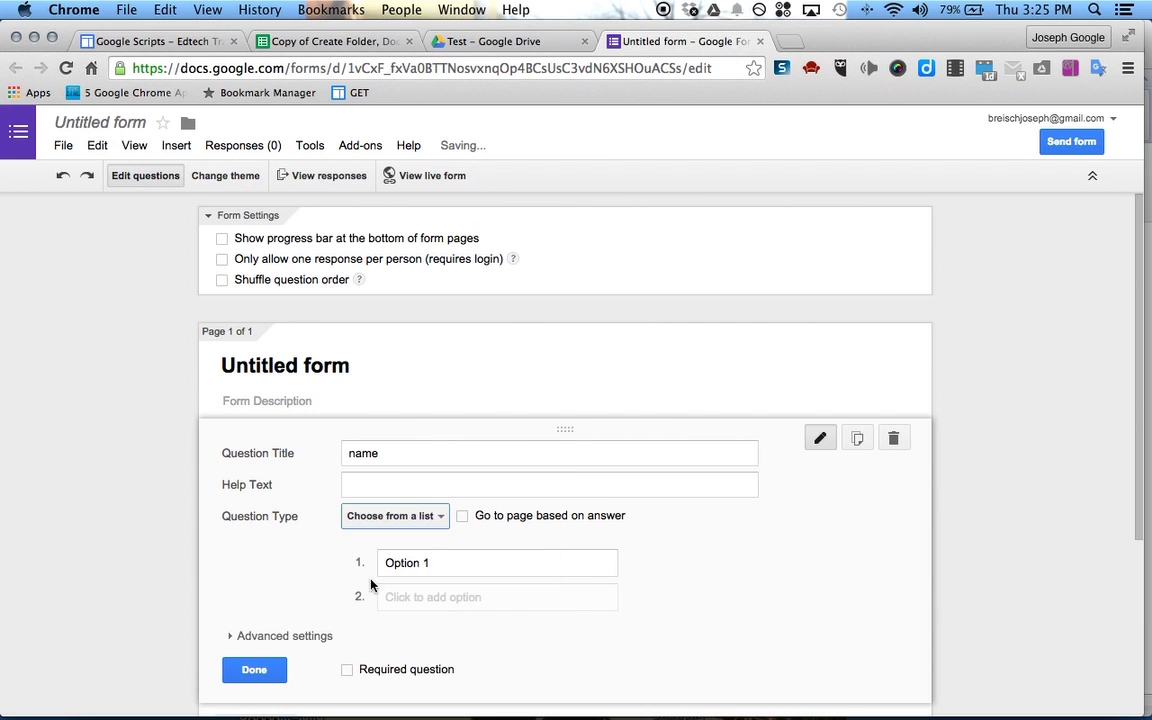
{"action": "left_click", "coordinate": [253, 671]}
Add a Paragraph text question titled 'Summary of accomplishments'
{"action": "left_click", "coordinate": [288, 516]}
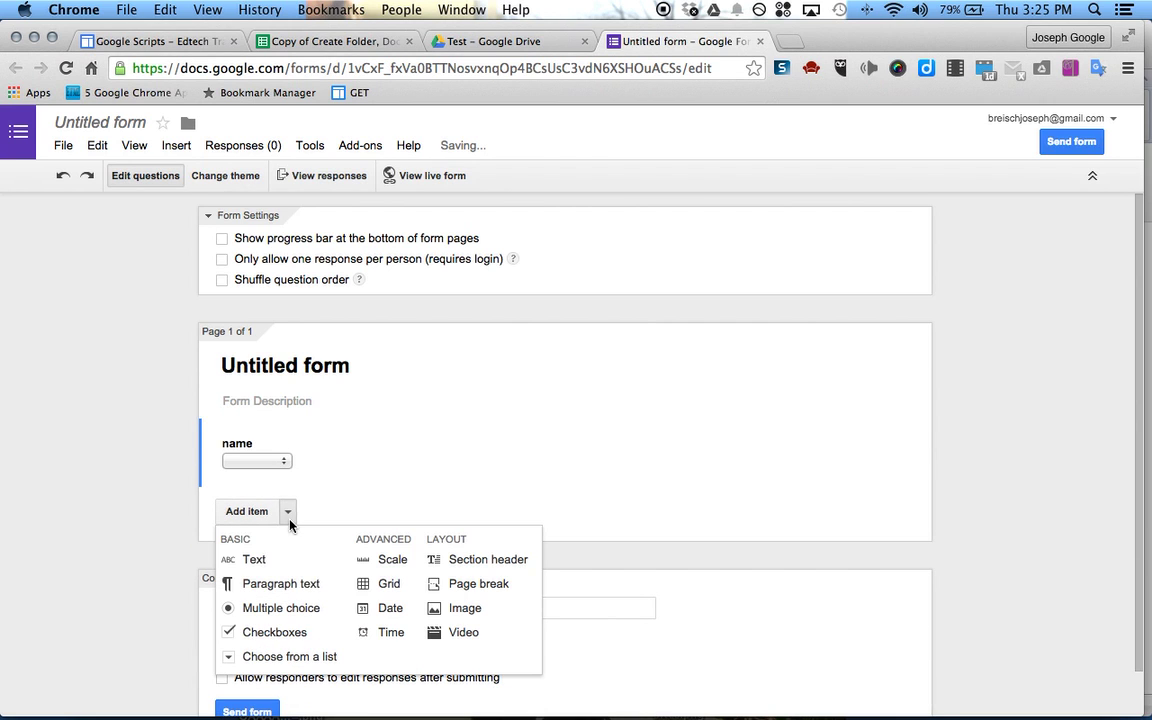
{"action": "left_click", "coordinate": [275, 585]}
{"action": "type", "text": "Summary"}
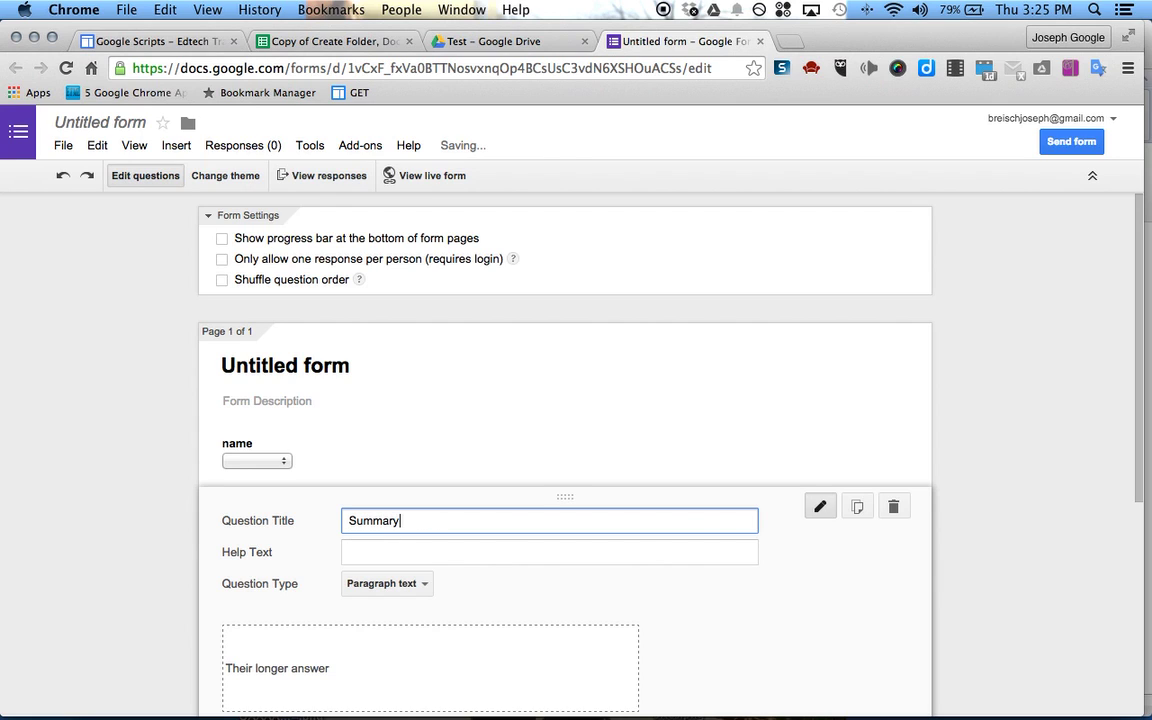
{"action": "type", "text": " of a"}
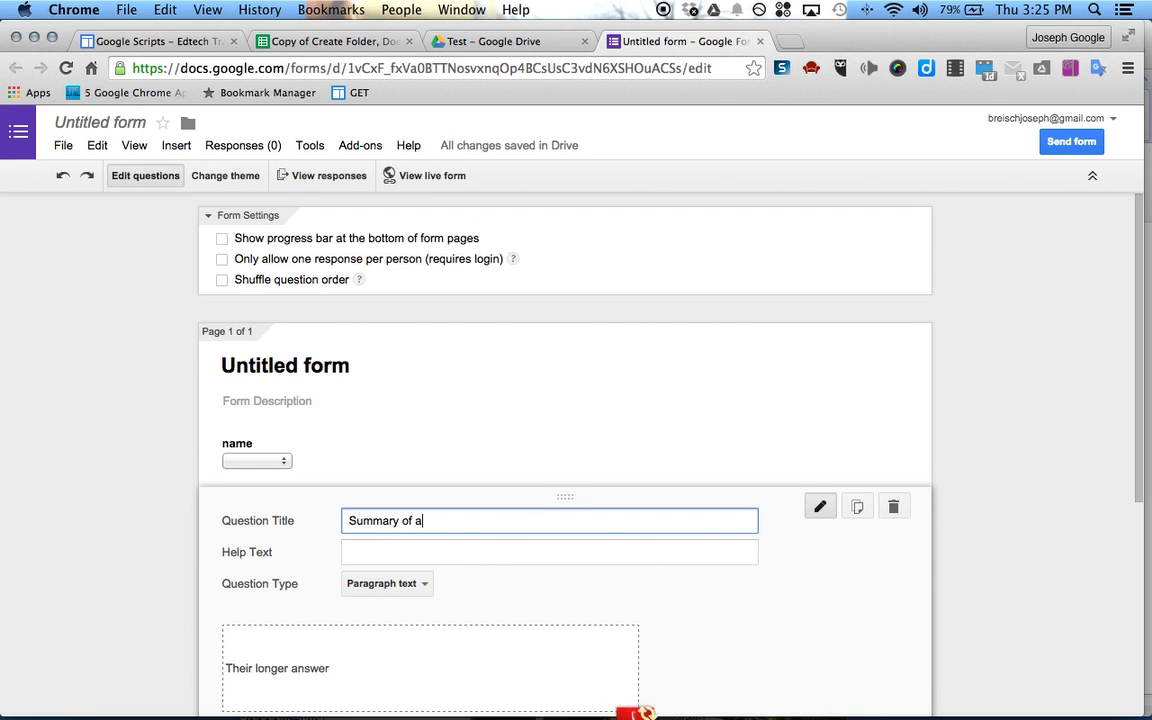
{"action": "type", "text": "ccomplish"}
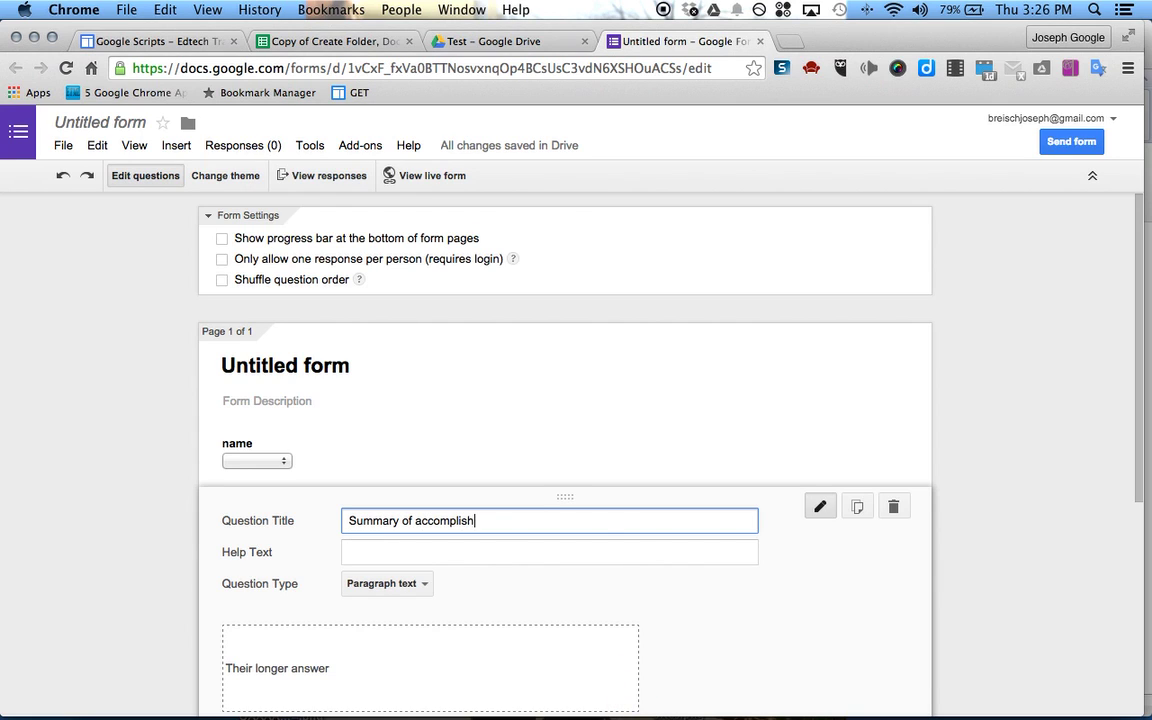
{"action": "type", "text": "ments"}
{"action": "scroll", "coordinate": [275, 571], "scroll_direction": "down", "scroll_amount": 3}
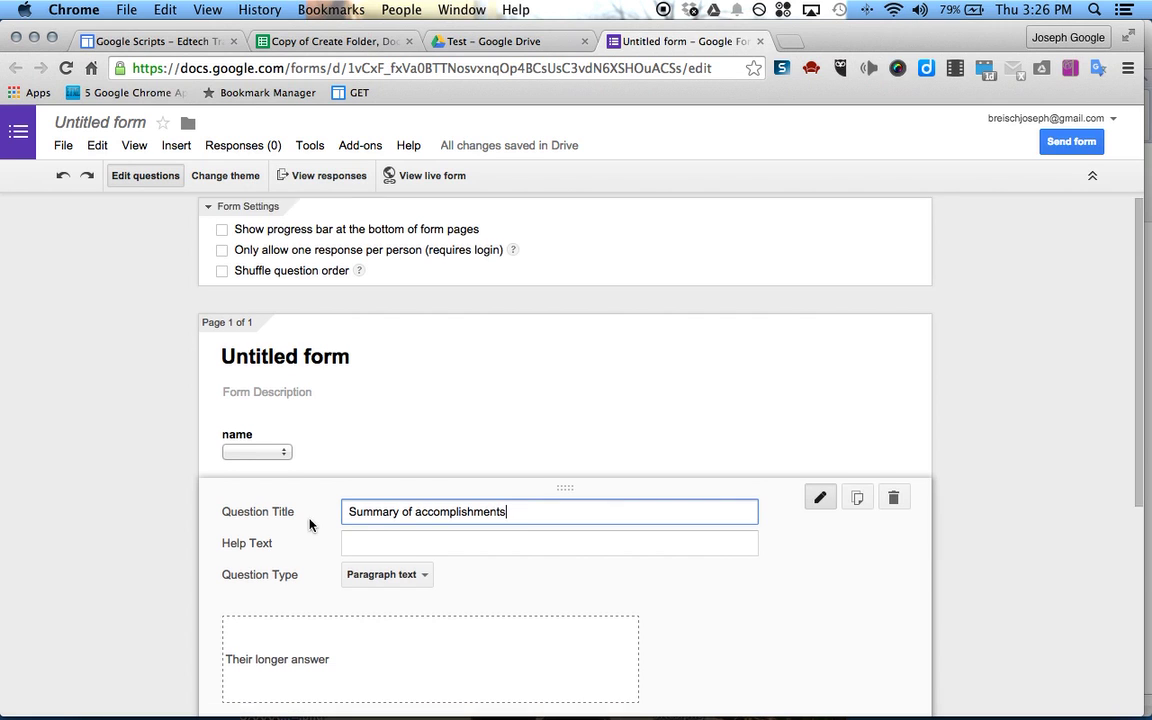
{"action": "left_click", "coordinate": [249, 625]}
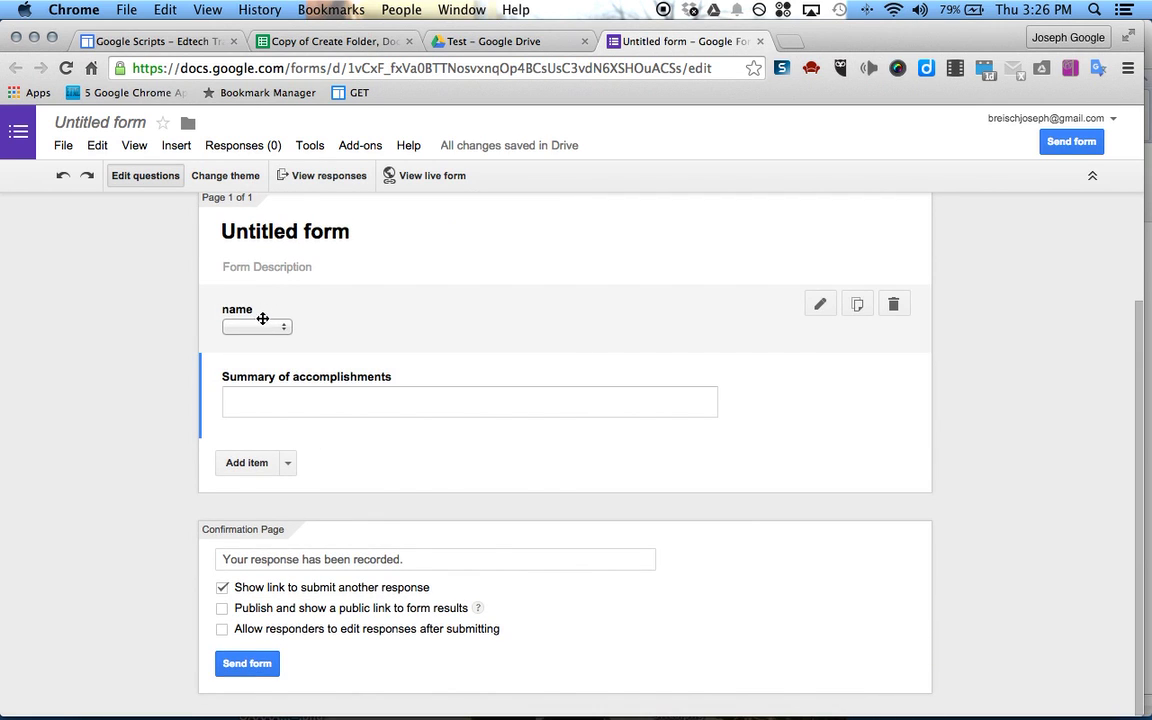
{"action": "left_click", "coordinate": [268, 334]}
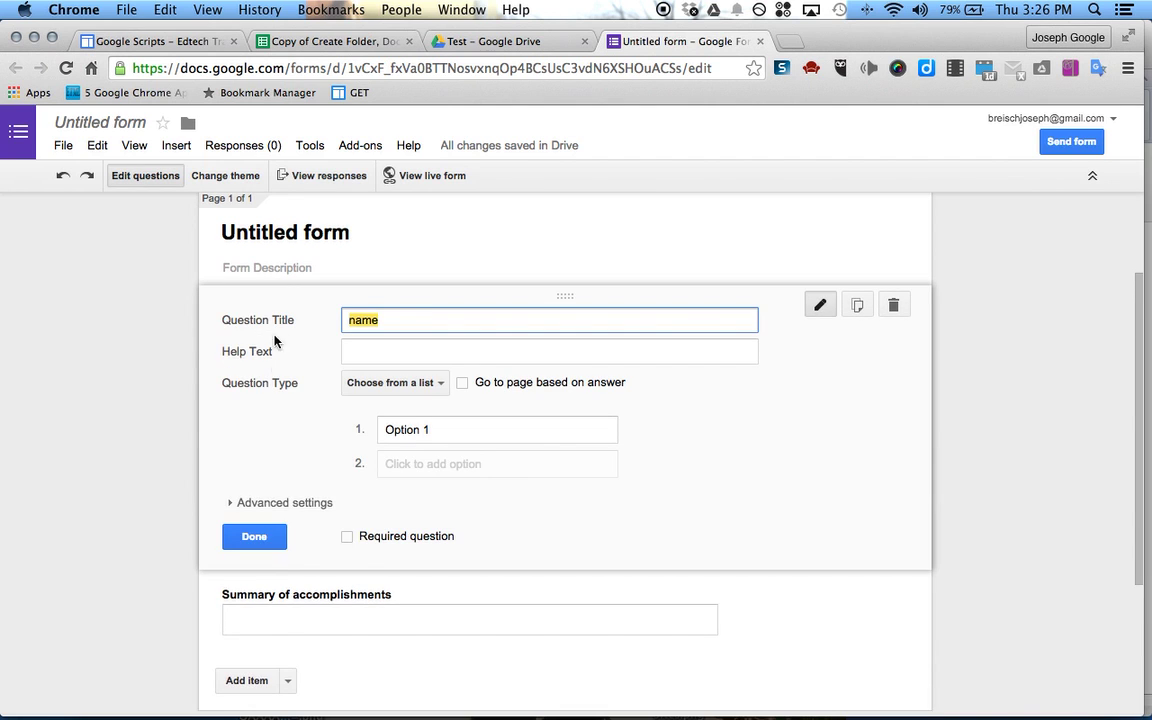
{"action": "left_click", "coordinate": [257, 540]}
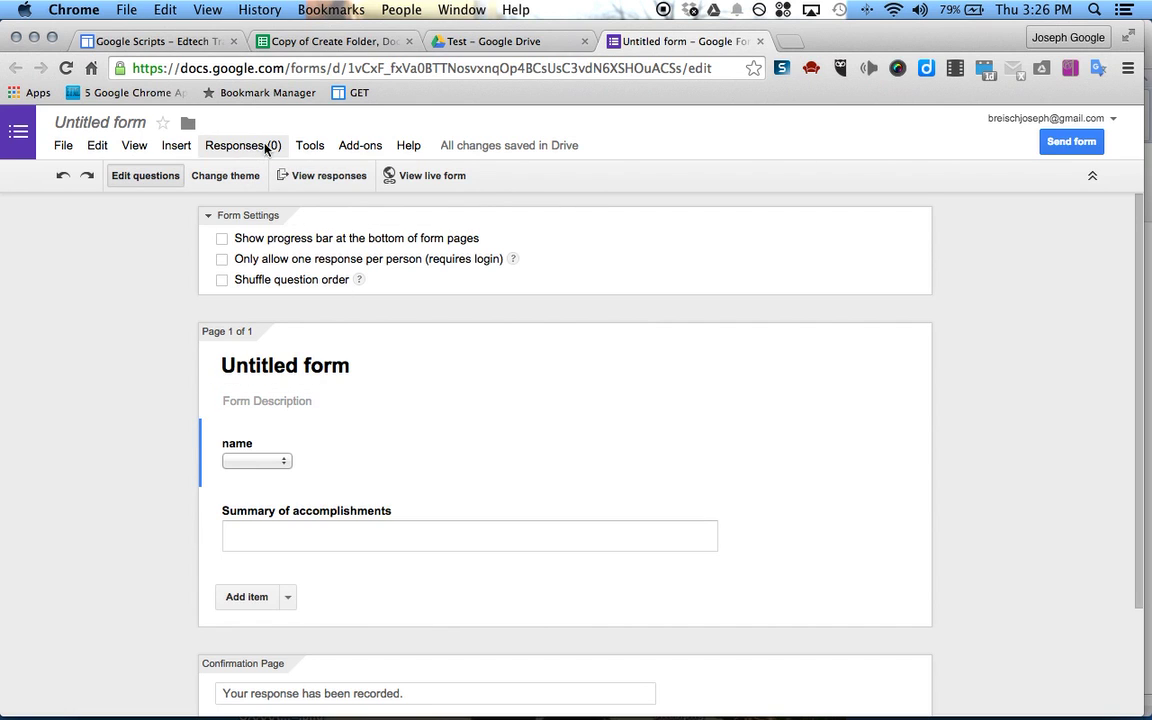
Open the docAppender sidebar and pick the Test folder from Drive as the target Doc folder
{"action": "left_click", "coordinate": [364, 147]}
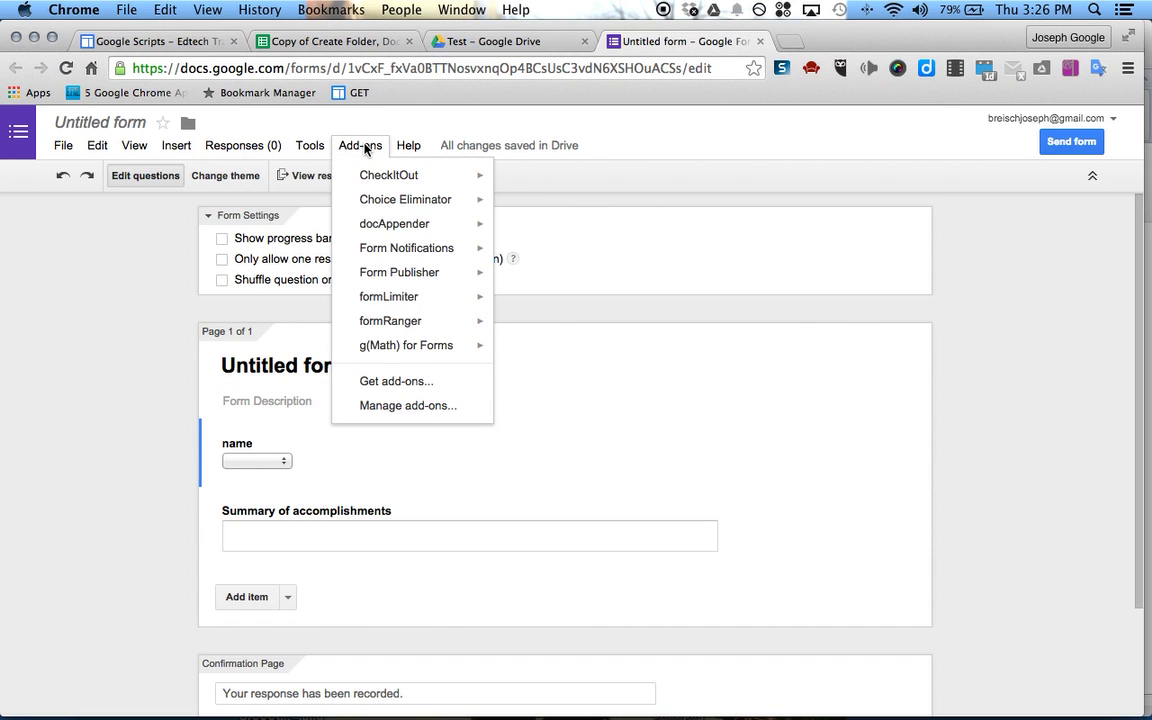
{"action": "mouse_move", "coordinate": [386, 224]}
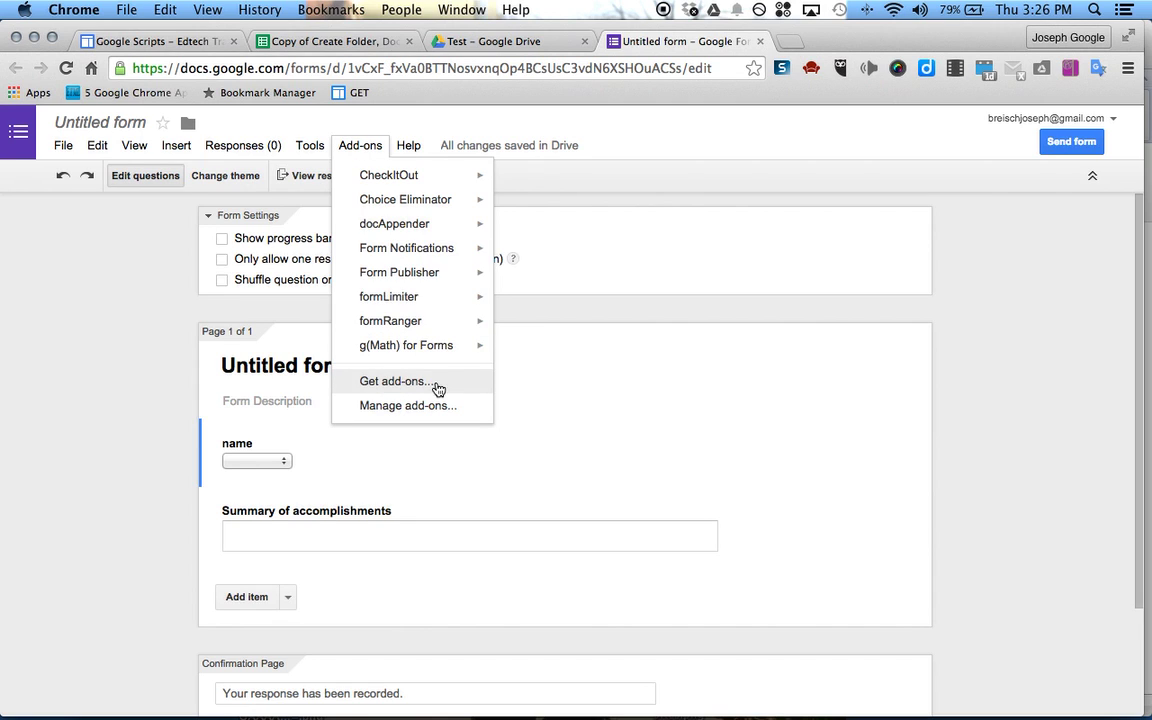
{"action": "left_click", "coordinate": [550, 232]}
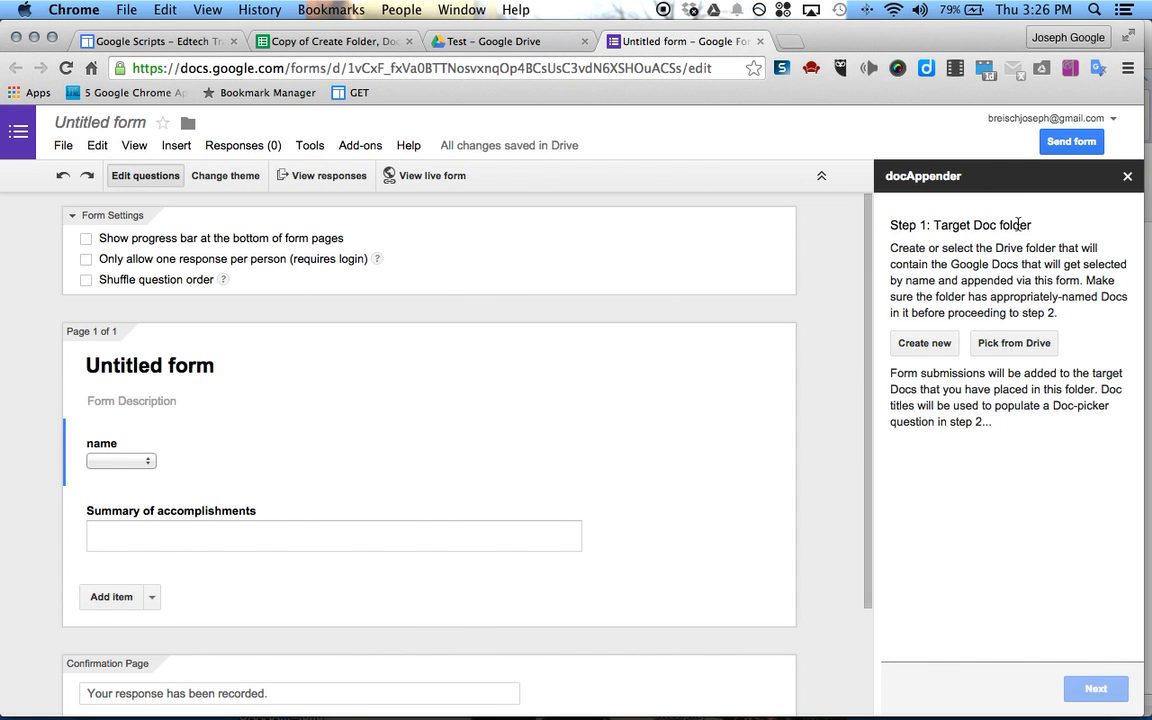
{"action": "left_click", "coordinate": [1013, 346]}
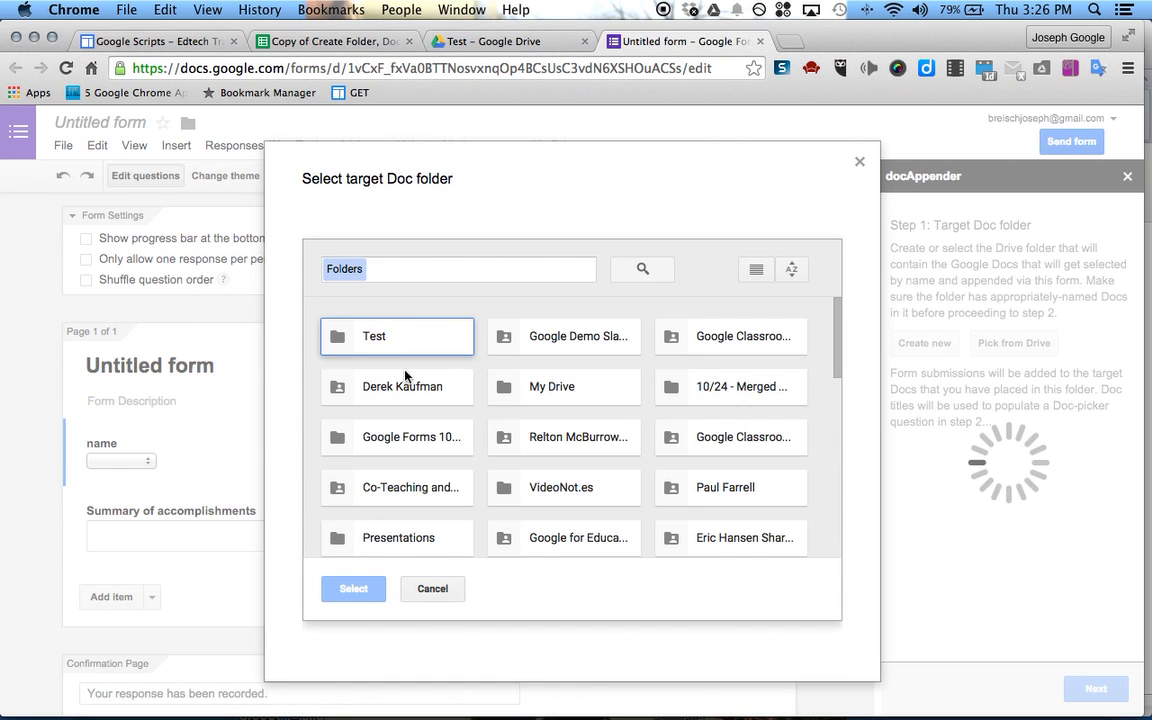
{"action": "left_click", "coordinate": [376, 332]}
{"action": "left_click", "coordinate": [350, 590]}
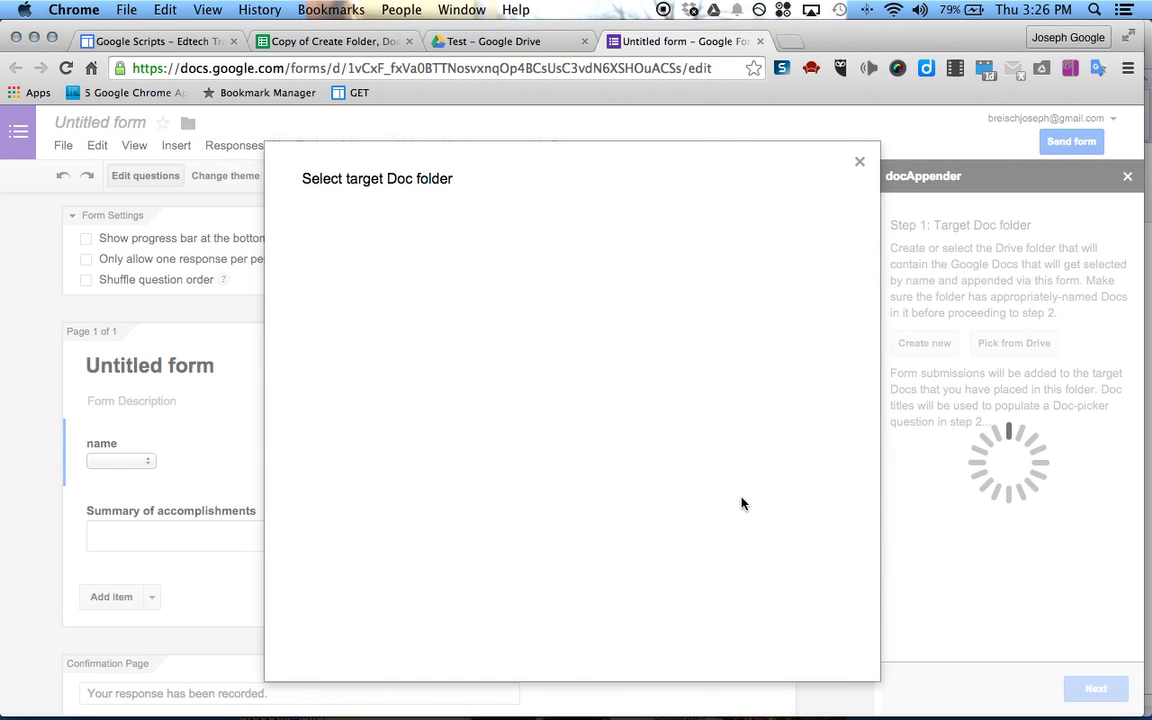
Choose '-name' as docAppender's doc picker question and populate it with the Doc titles
{"action": "left_click", "coordinate": [1097, 689]}
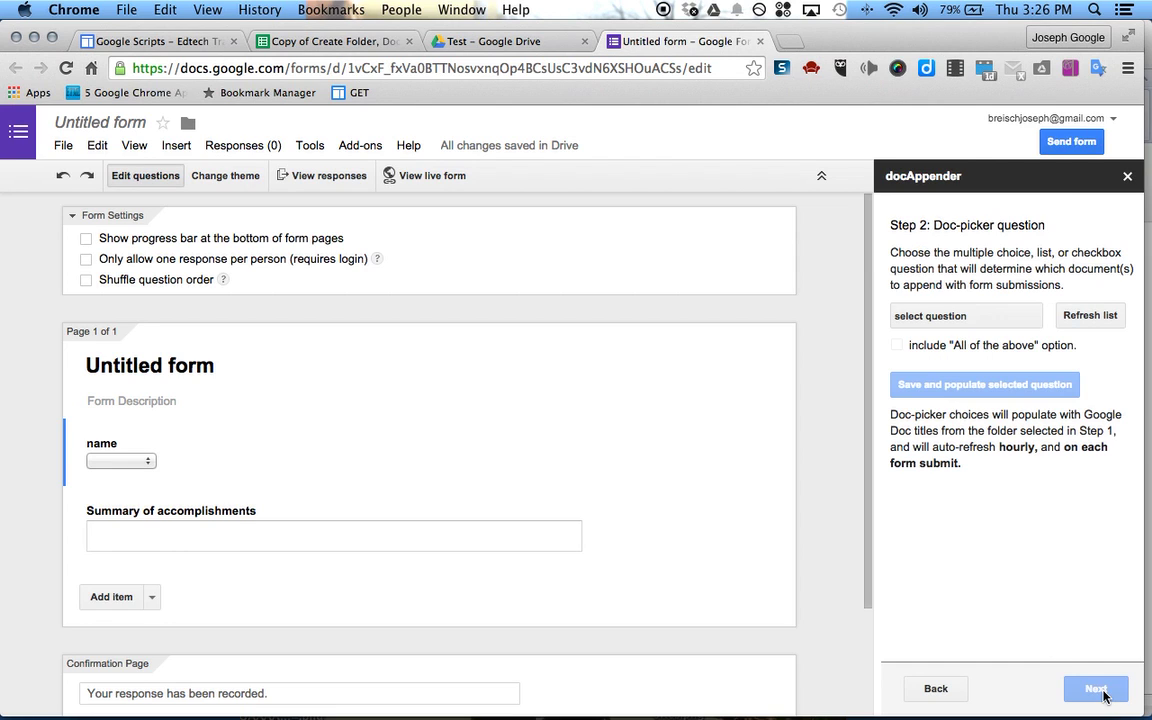
{"action": "left_click", "coordinate": [958, 316]}
{"action": "left_click", "coordinate": [945, 316]}
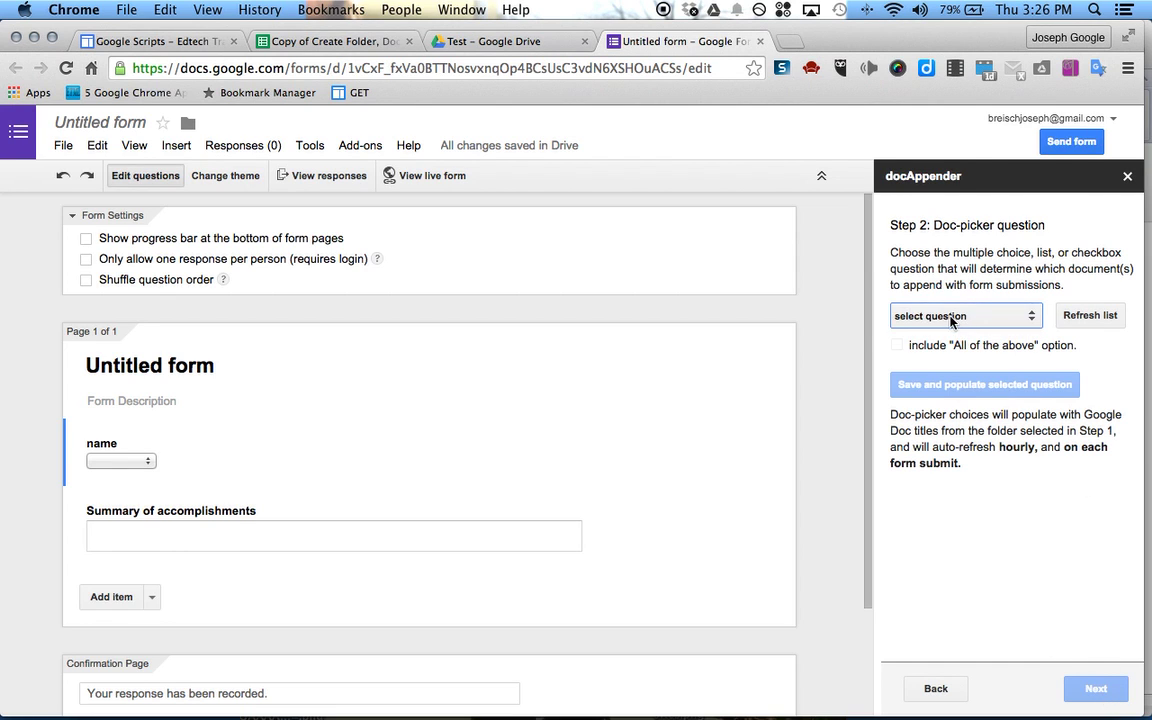
{"action": "left_click", "coordinate": [940, 318]}
{"action": "left_click", "coordinate": [938, 316]}
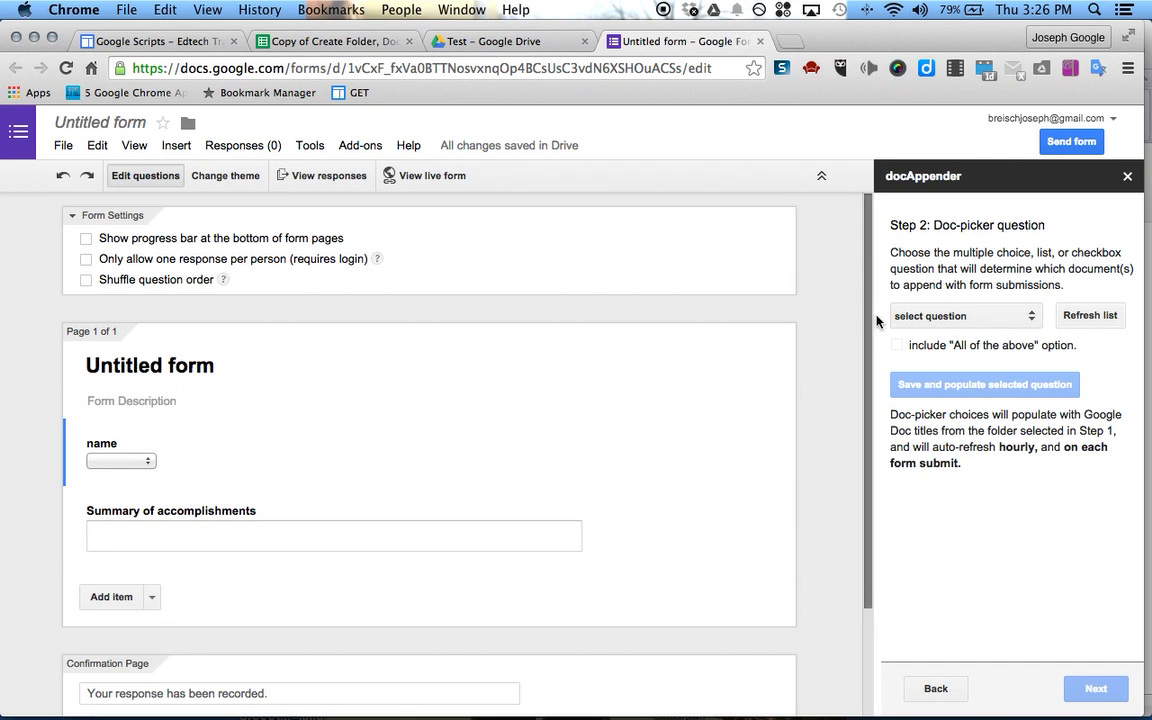
{"action": "left_click", "coordinate": [960, 316]}
{"action": "left_click", "coordinate": [924, 328]}
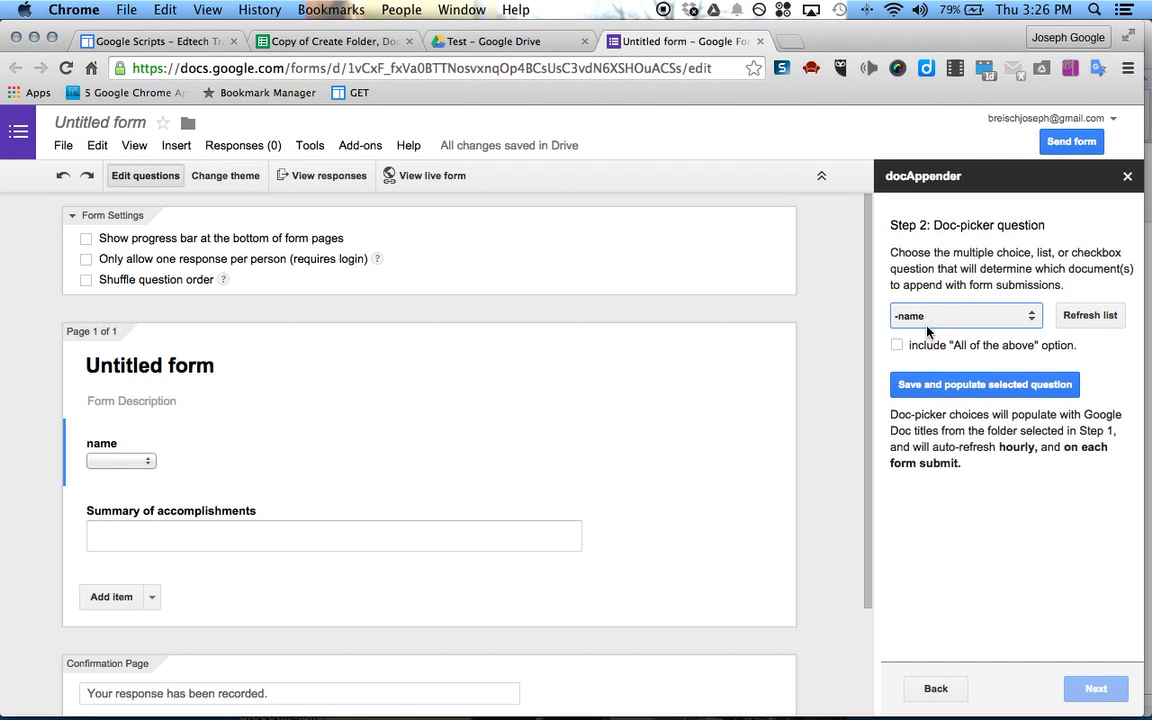
{"action": "left_click", "coordinate": [930, 384]}
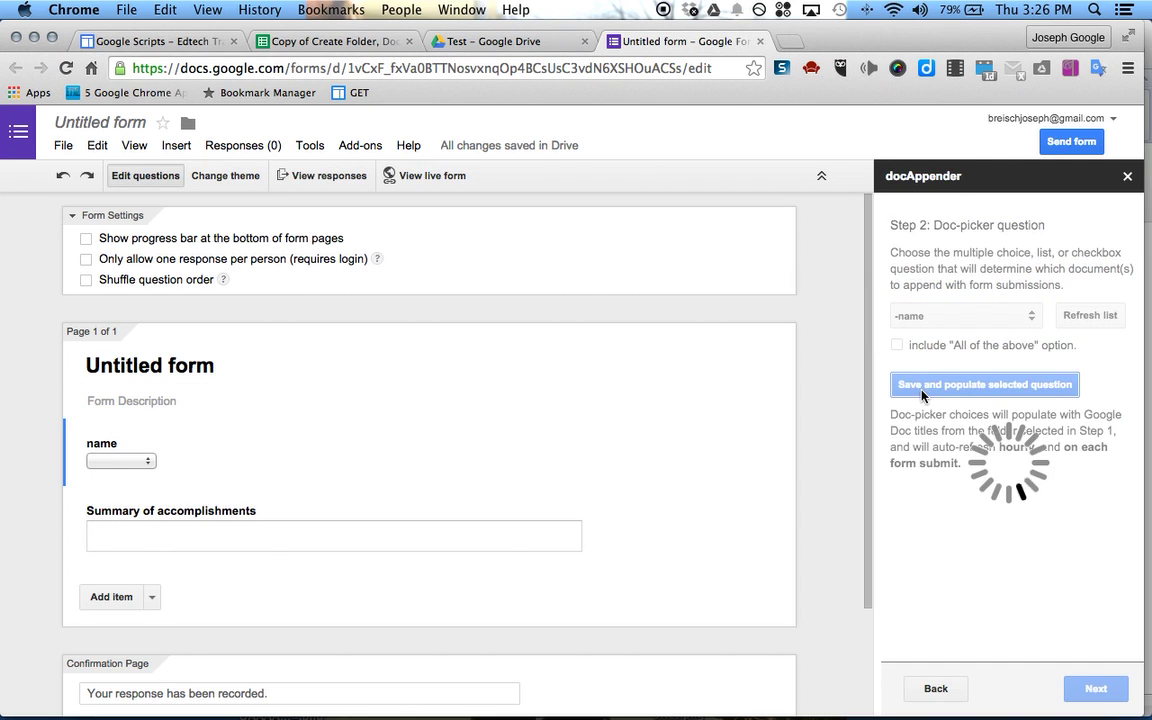
Confirm the name dropdown lists the five student Docs and advance to Step 3
{"action": "left_click", "coordinate": [128, 459]}
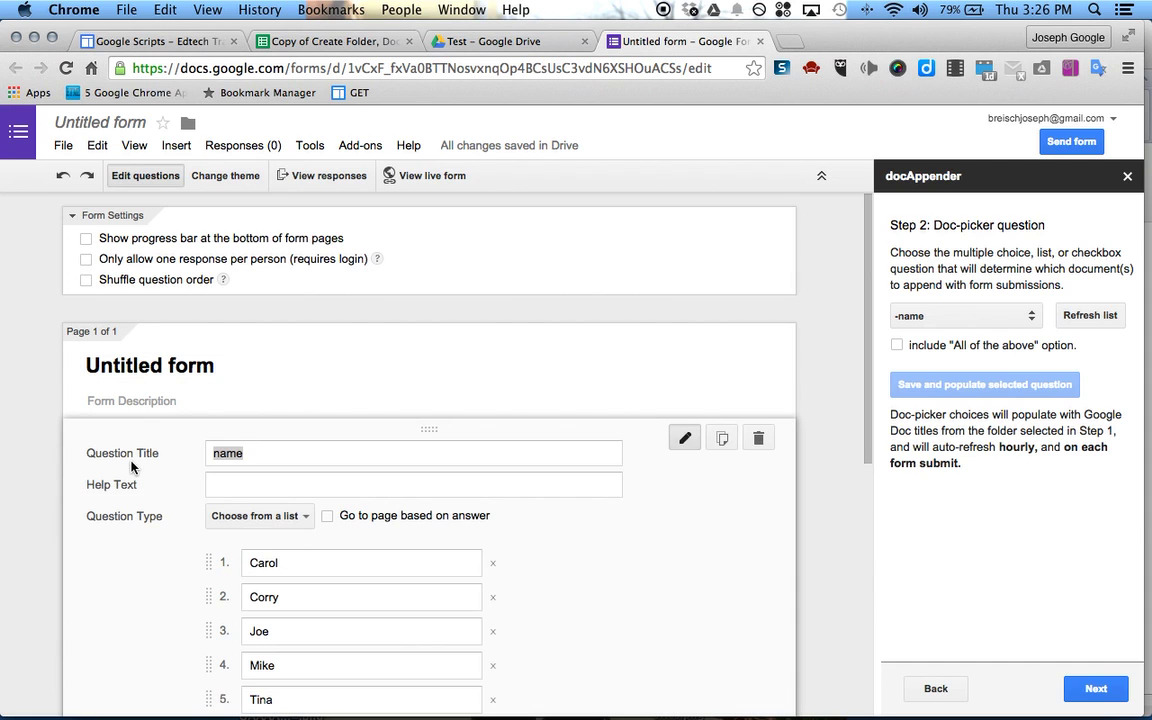
{"action": "scroll", "coordinate": [223, 488], "scroll_direction": "down", "scroll_amount": 4}
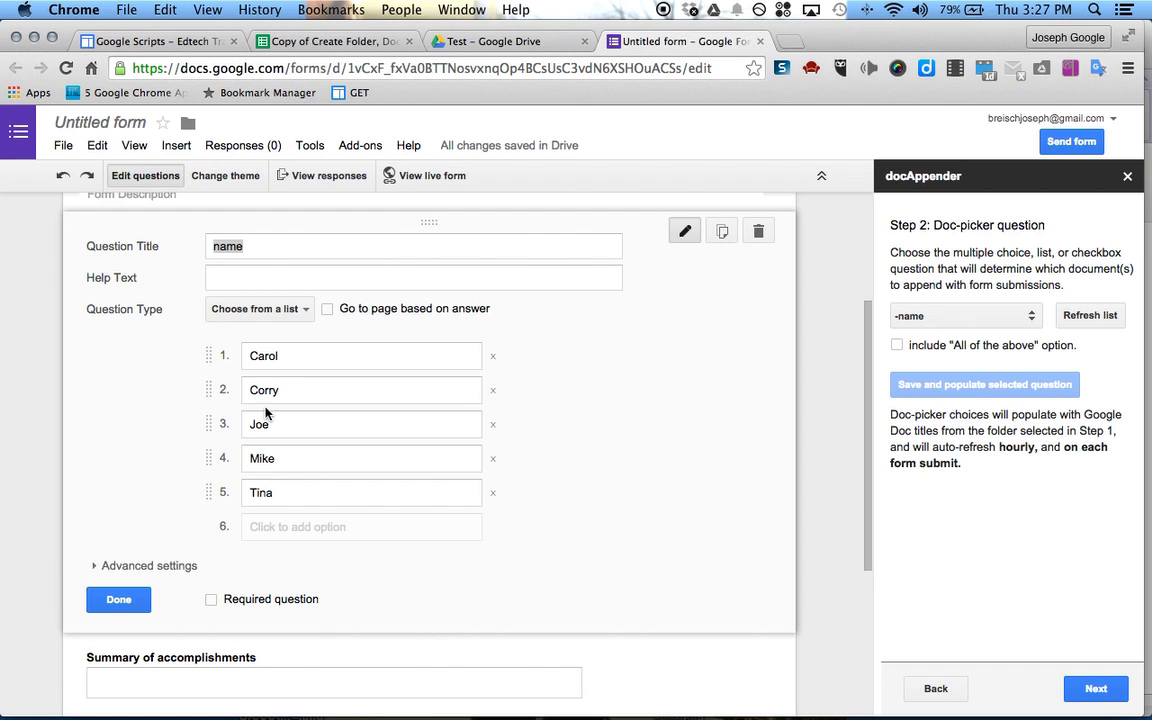
{"action": "left_click", "coordinate": [116, 601]}
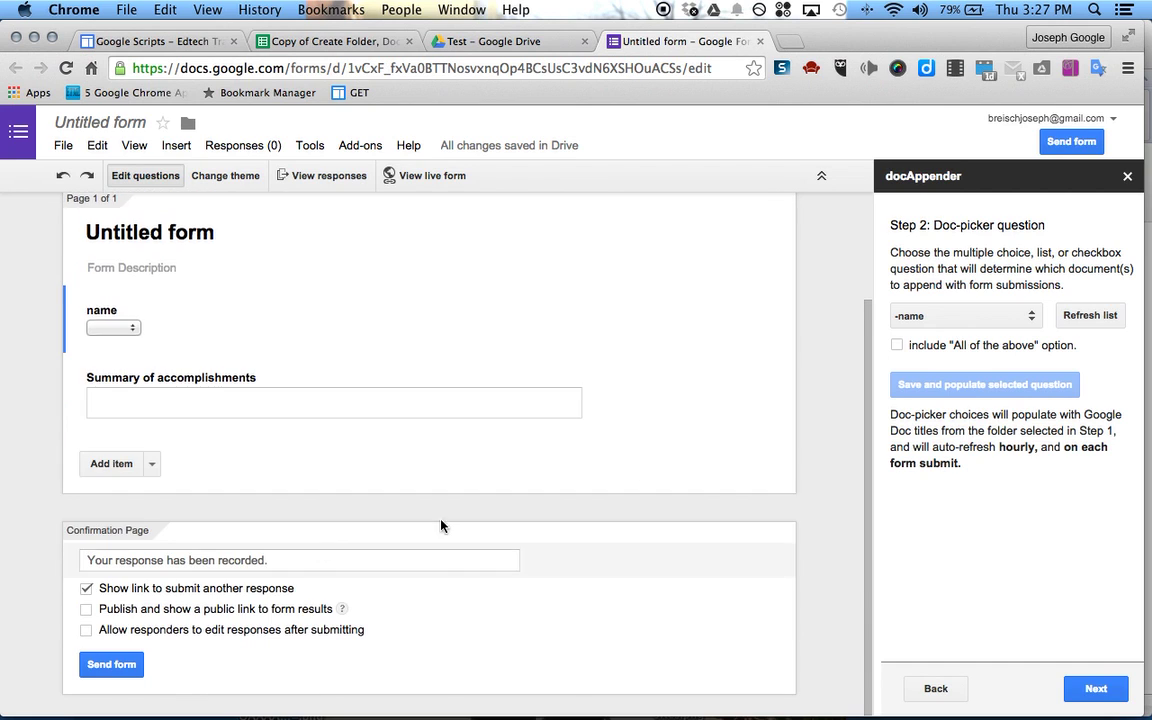
{"action": "left_click", "coordinate": [1094, 684]}
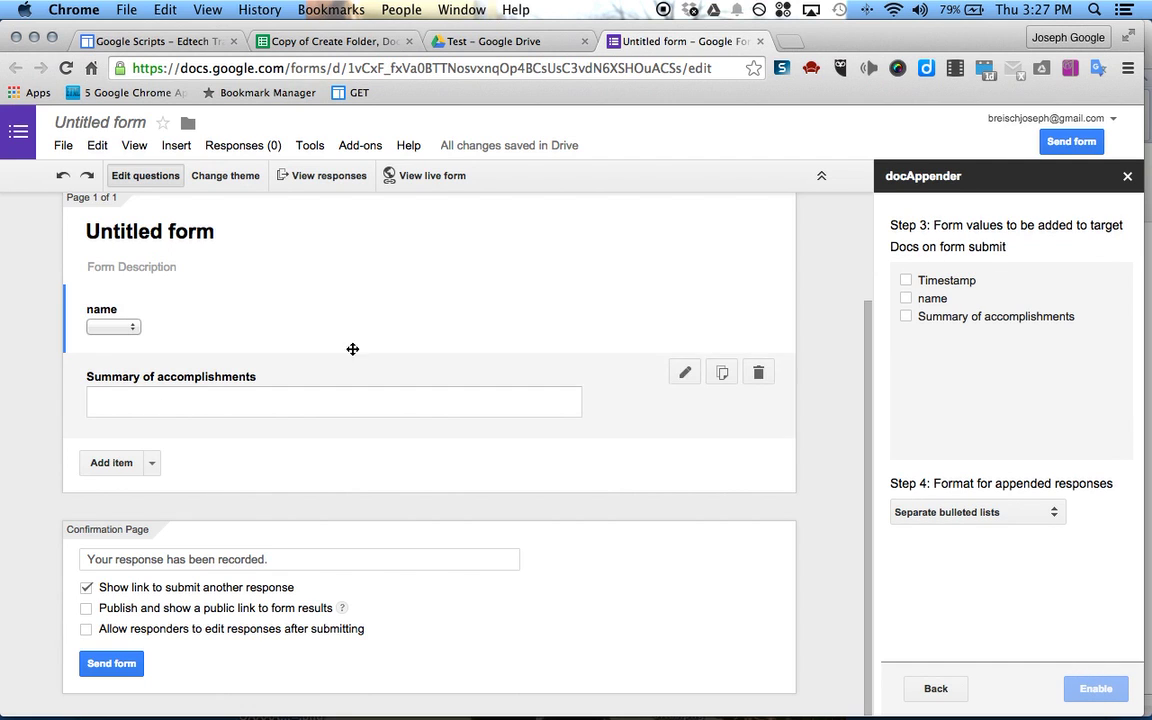
Append Timestamp, name and Summary as separate bulleted lists, enable docAppender, and view the live form
{"action": "left_click", "coordinate": [906, 280]}
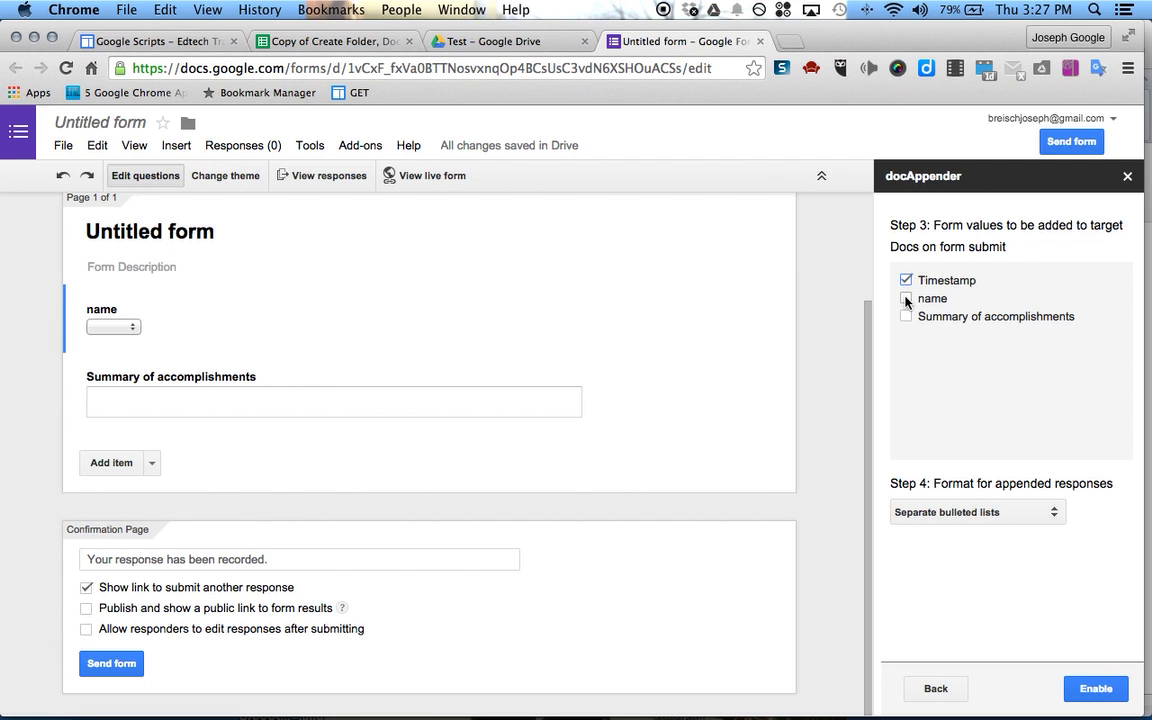
{"action": "left_click", "coordinate": [906, 298]}
{"action": "left_click", "coordinate": [906, 316]}
{"action": "left_click", "coordinate": [1053, 512]}
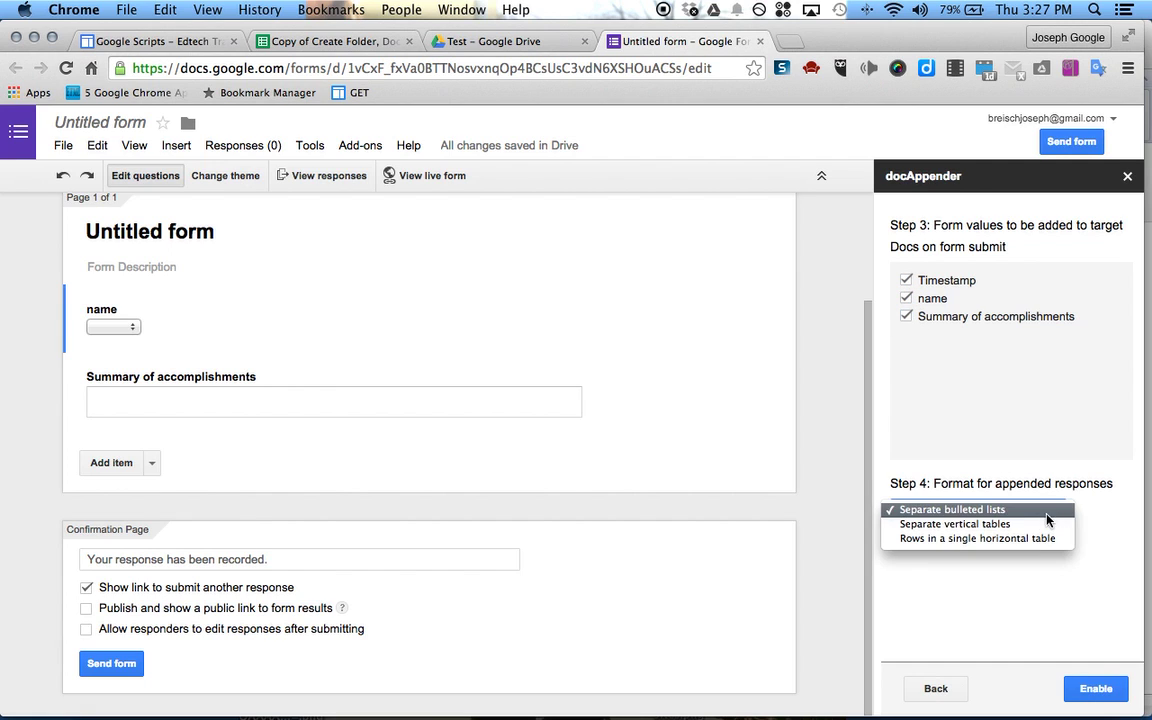
{"action": "left_click", "coordinate": [952, 512]}
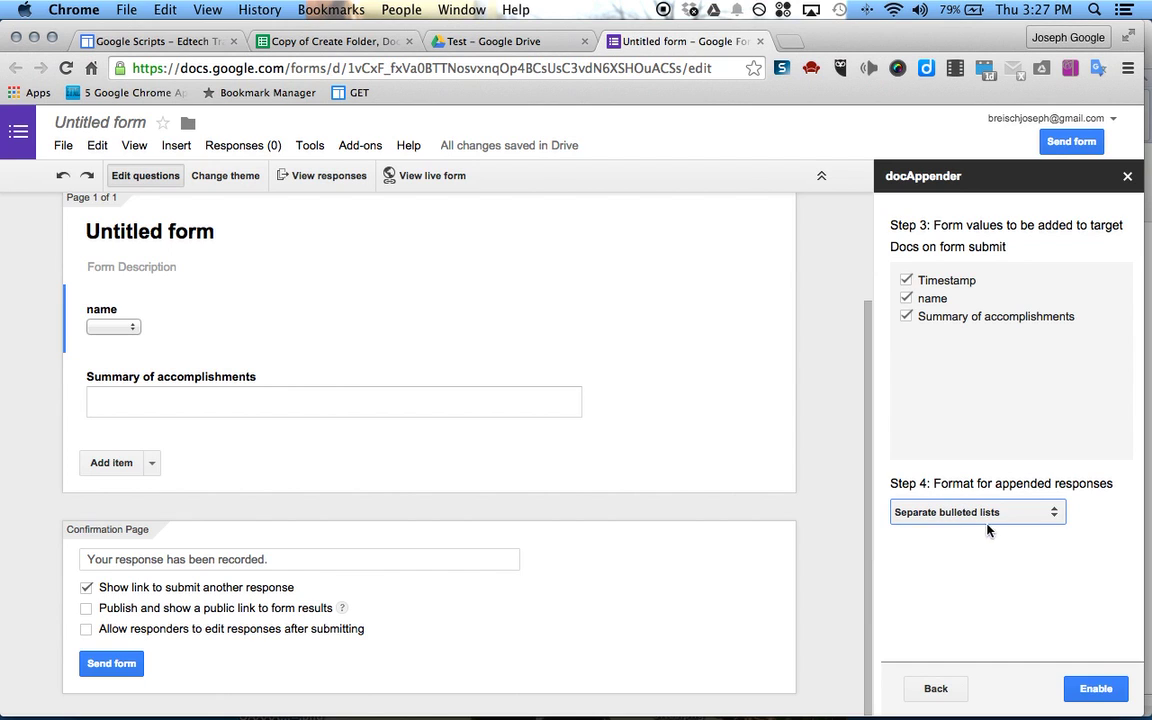
{"action": "left_click", "coordinate": [1096, 689]}
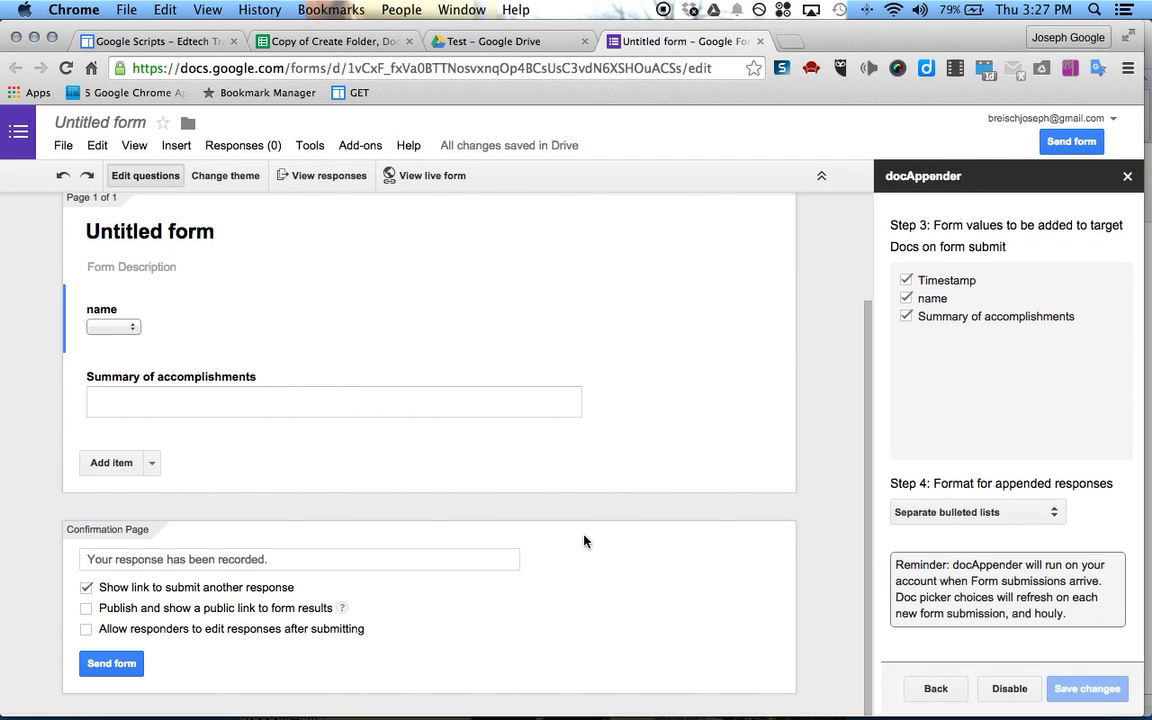
{"action": "scroll", "coordinate": [290, 250], "scroll_direction": "up", "scroll_amount": 1}
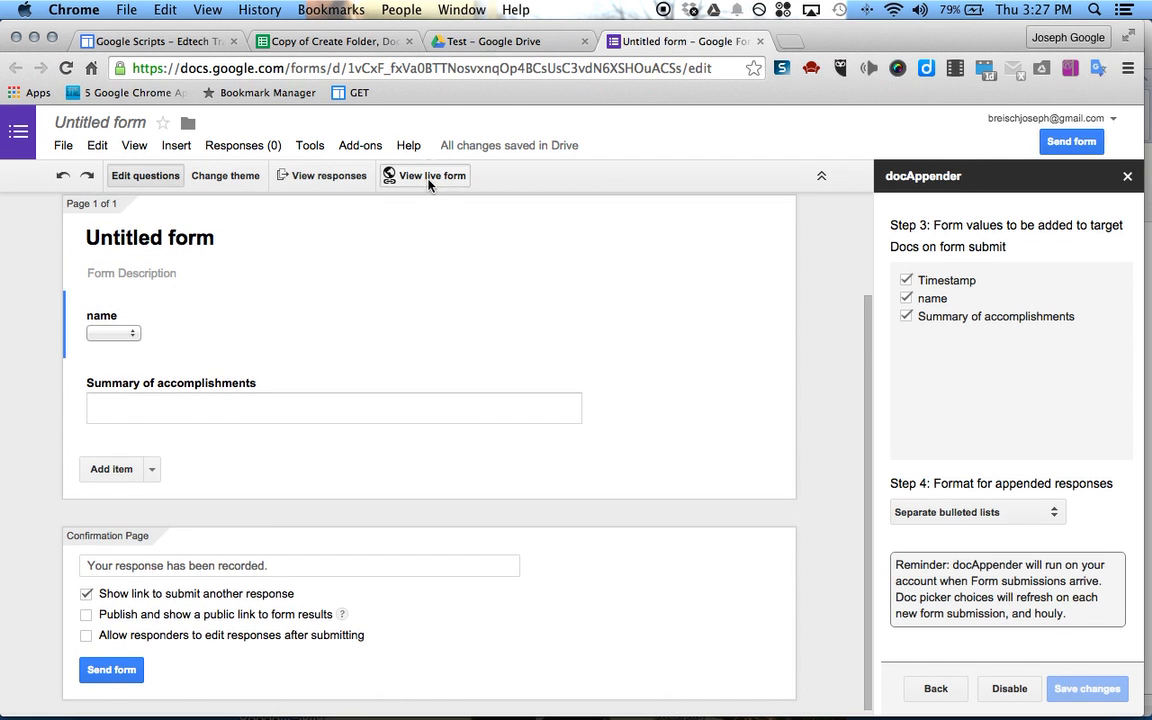
{"action": "left_click", "coordinate": [429, 180]}
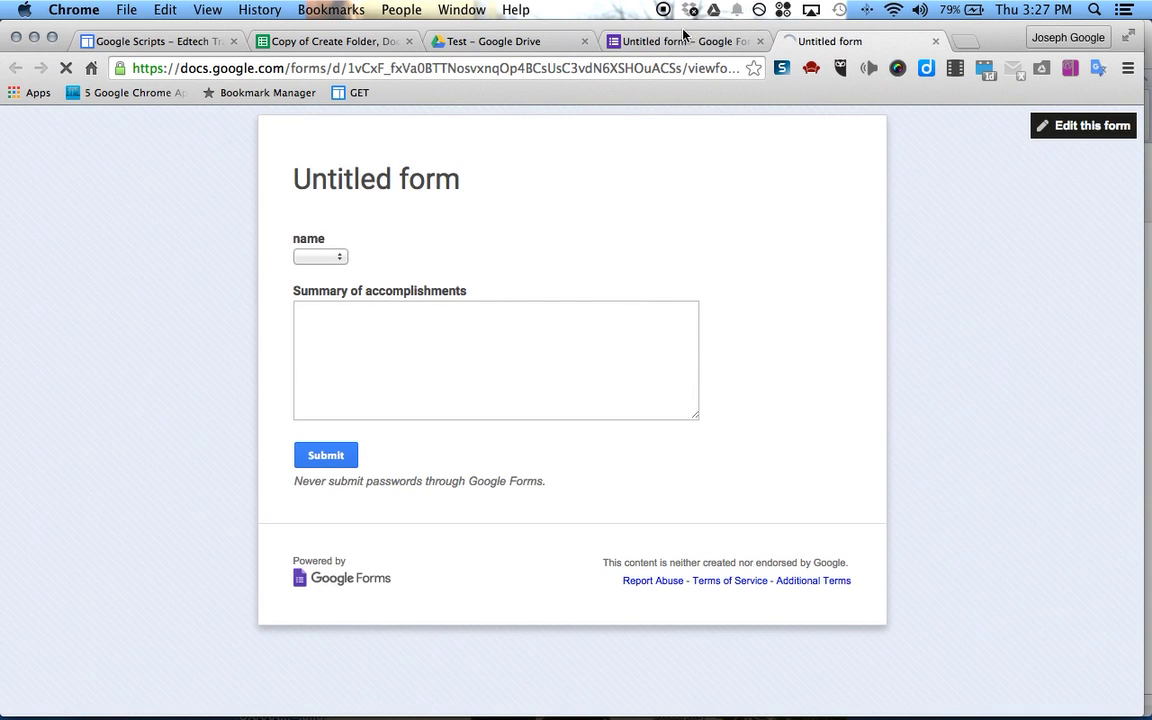
Submit a first test response with a student selected and a placeholder summary
{"action": "left_click", "coordinate": [335, 256]}
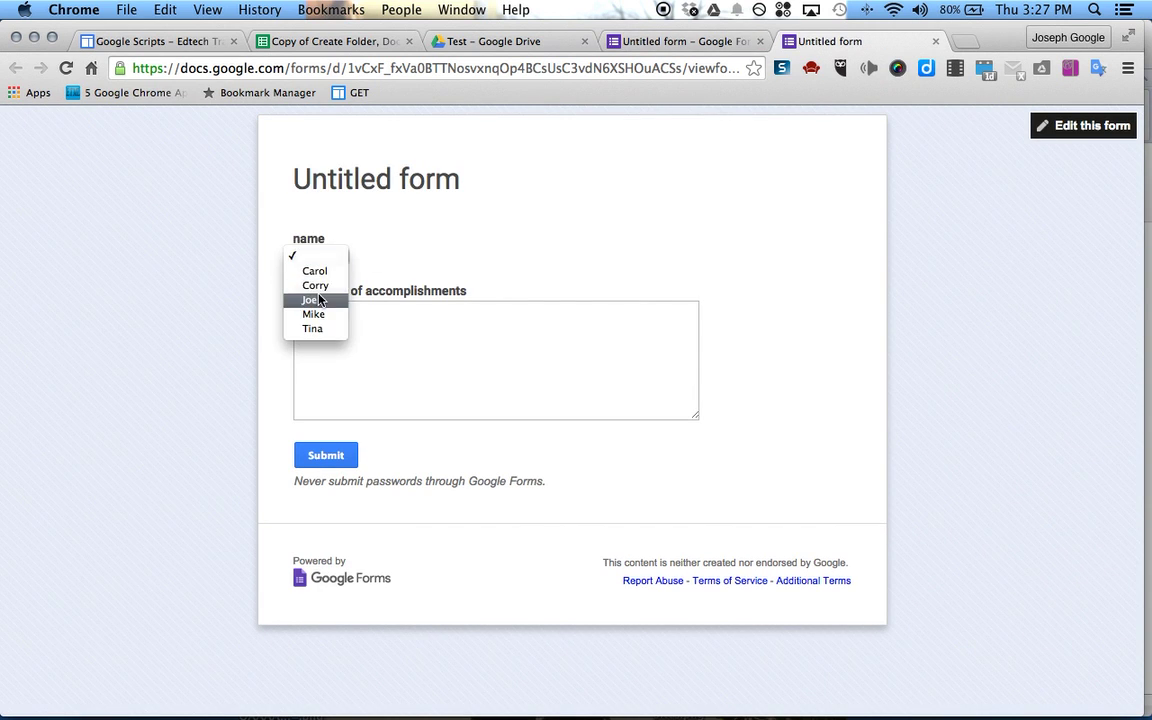
{"action": "left_click", "coordinate": [316, 300]}
{"action": "left_click", "coordinate": [390, 316]}
{"action": "type", "text": "lsajflkajsdlfkj"}
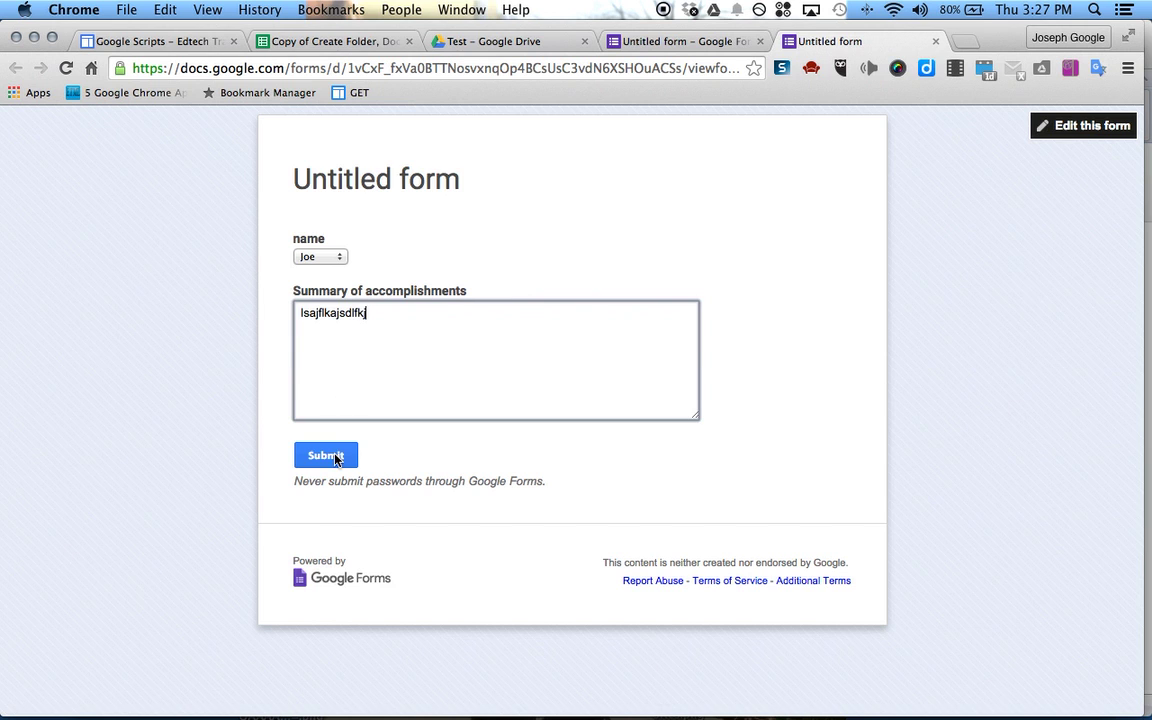
{"action": "left_click", "coordinate": [336, 457]}
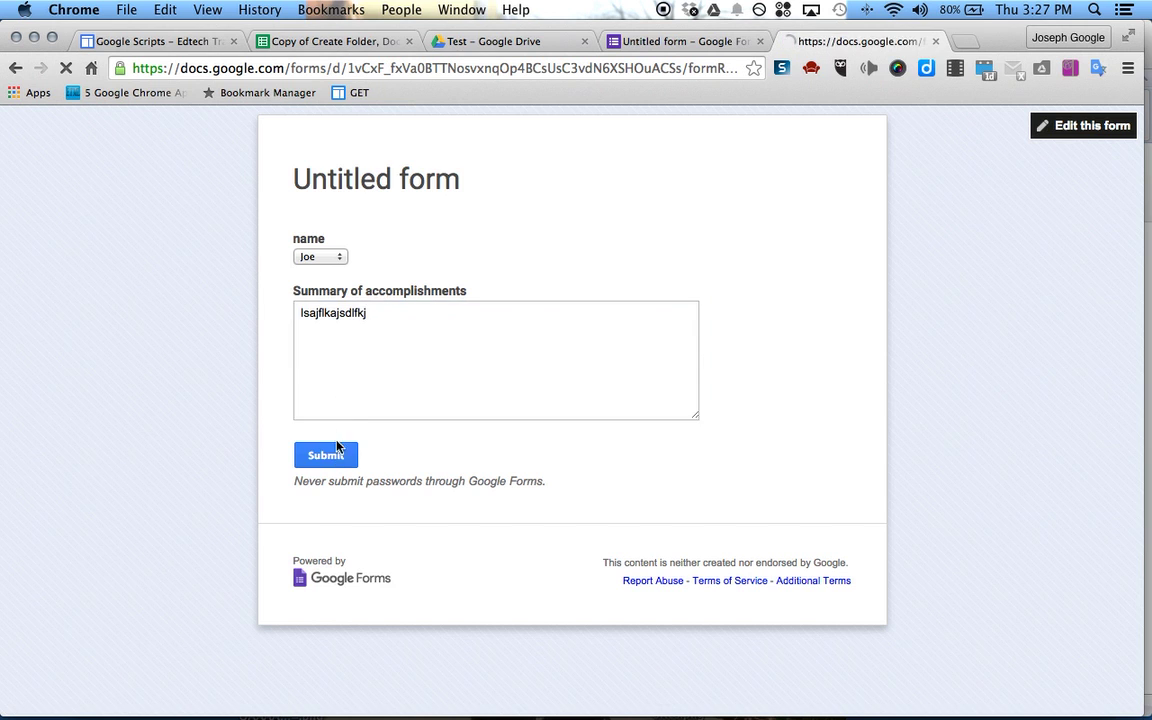
Submit a second response for the same student reading 'i got a lot done today'
{"action": "left_click", "coordinate": [419, 245]}
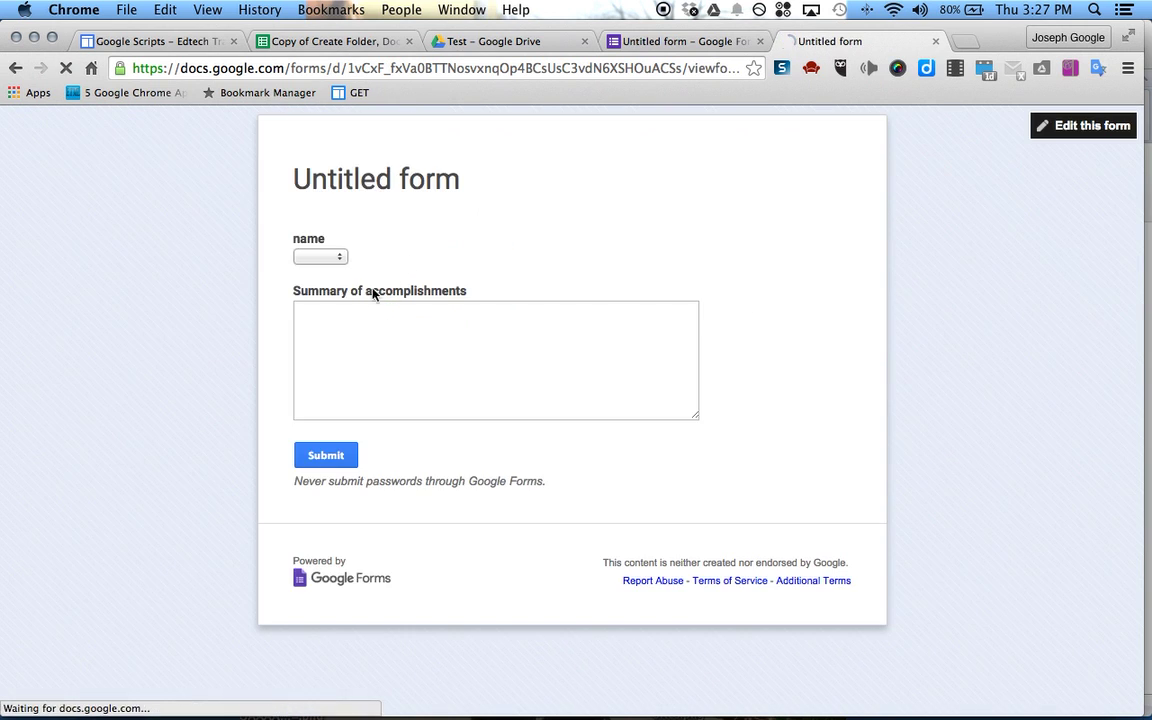
{"action": "left_click", "coordinate": [327, 254]}
{"action": "left_click", "coordinate": [310, 300]}
{"action": "left_click", "coordinate": [401, 326]}
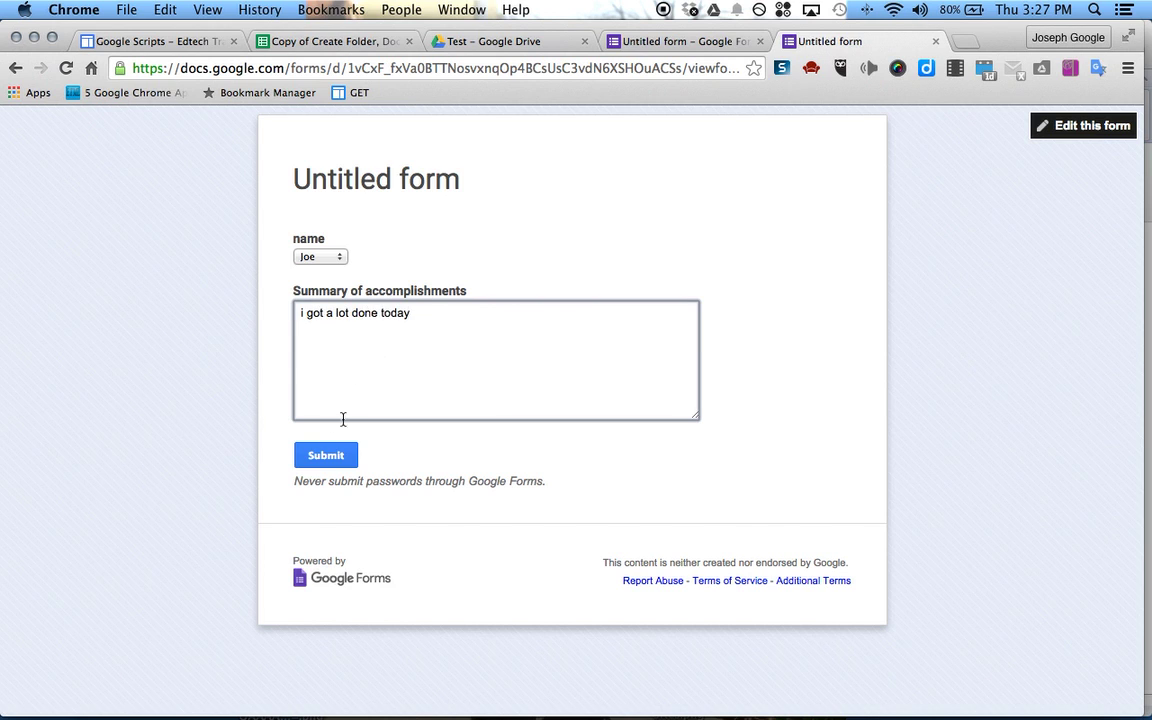
{"action": "left_click", "coordinate": [335, 453]}
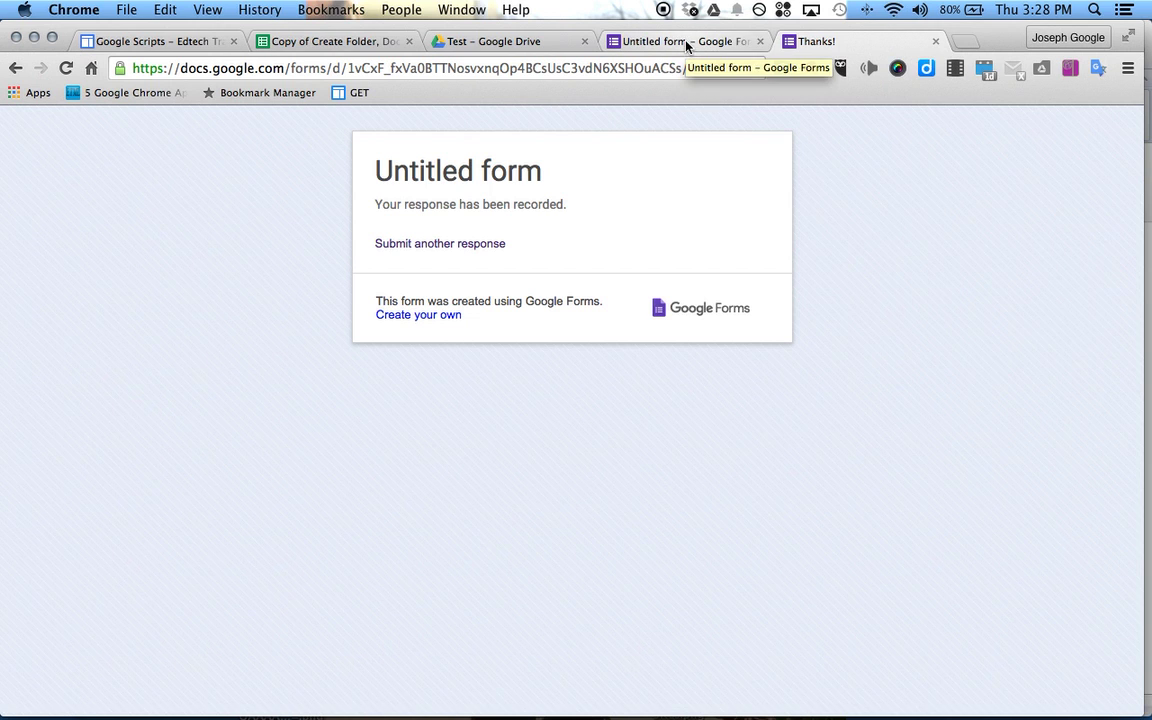
Open the student's Doc from Drive to review both appended entries, then return to the form editor
{"action": "left_click", "coordinate": [480, 41]}
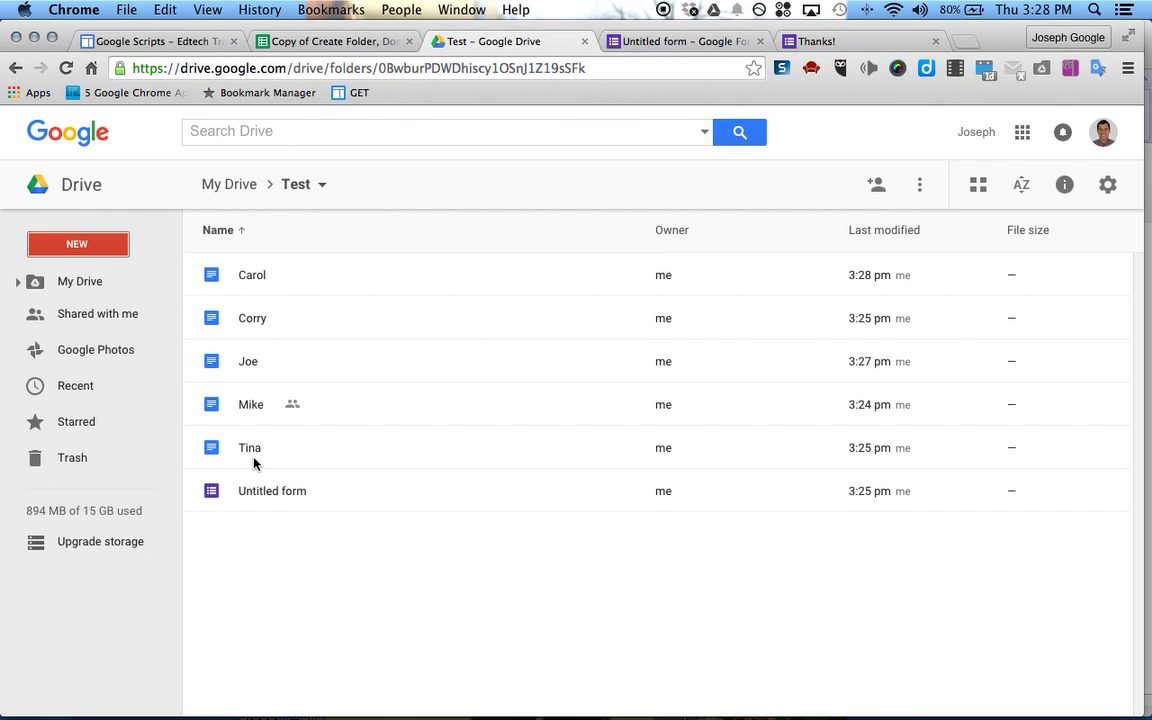
{"action": "double_click", "coordinate": [218, 361]}
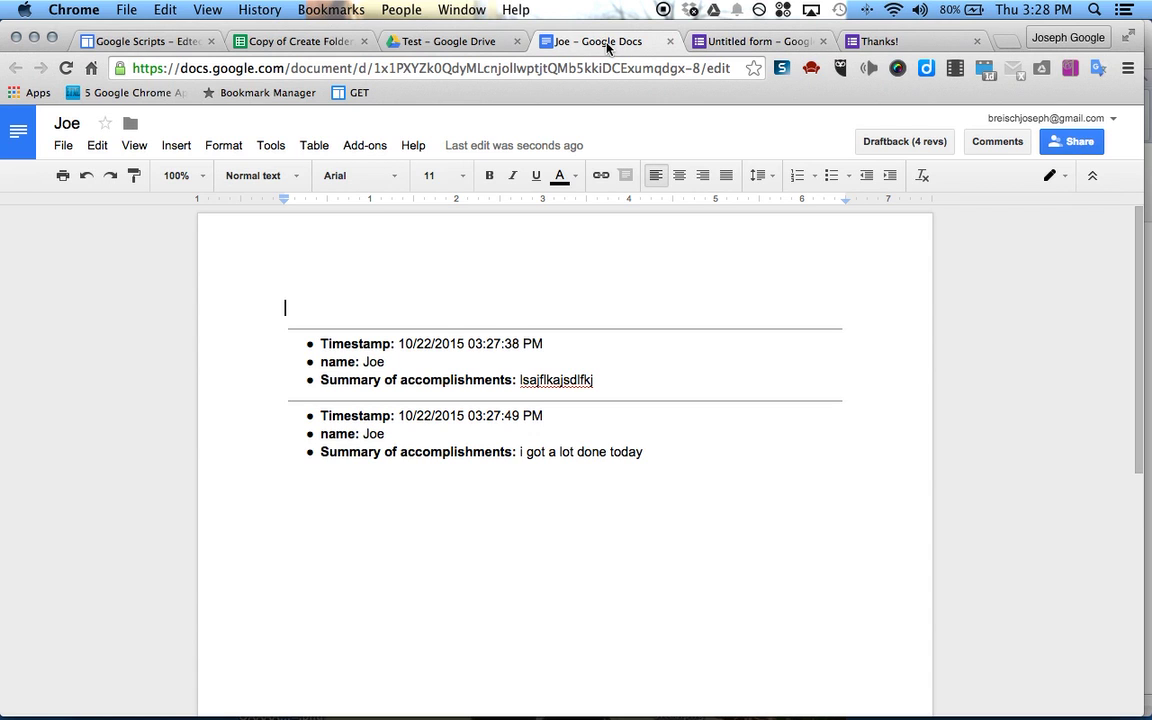
{"action": "left_click", "coordinate": [740, 42]}
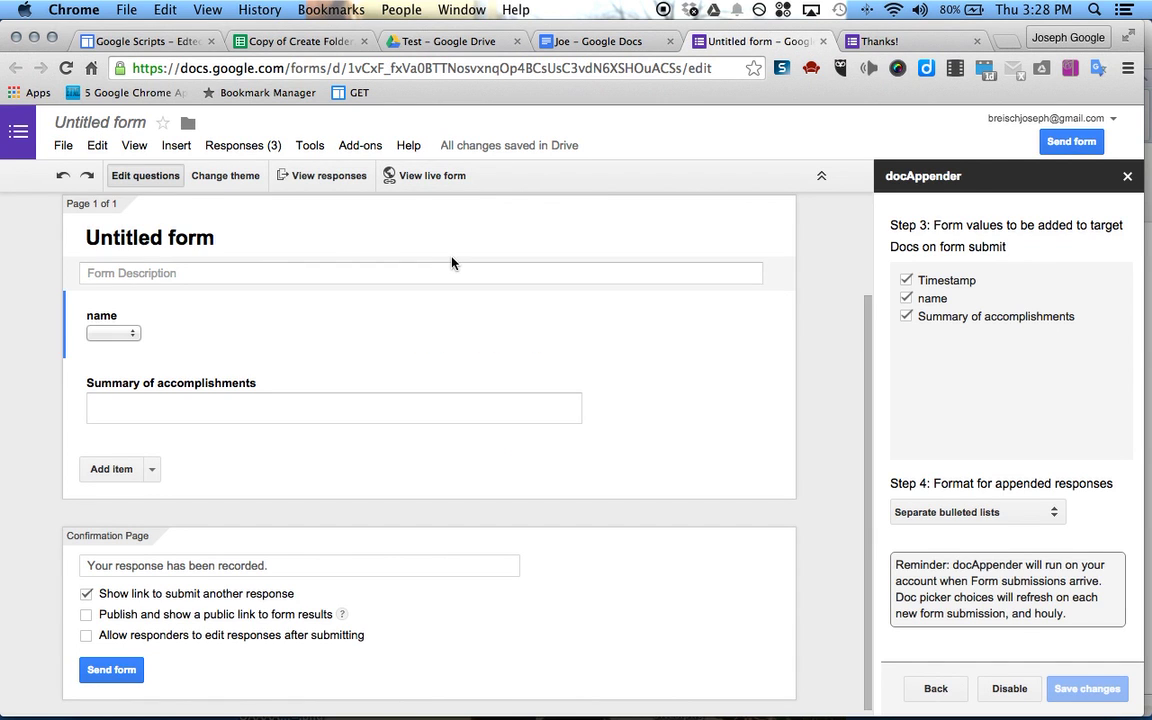